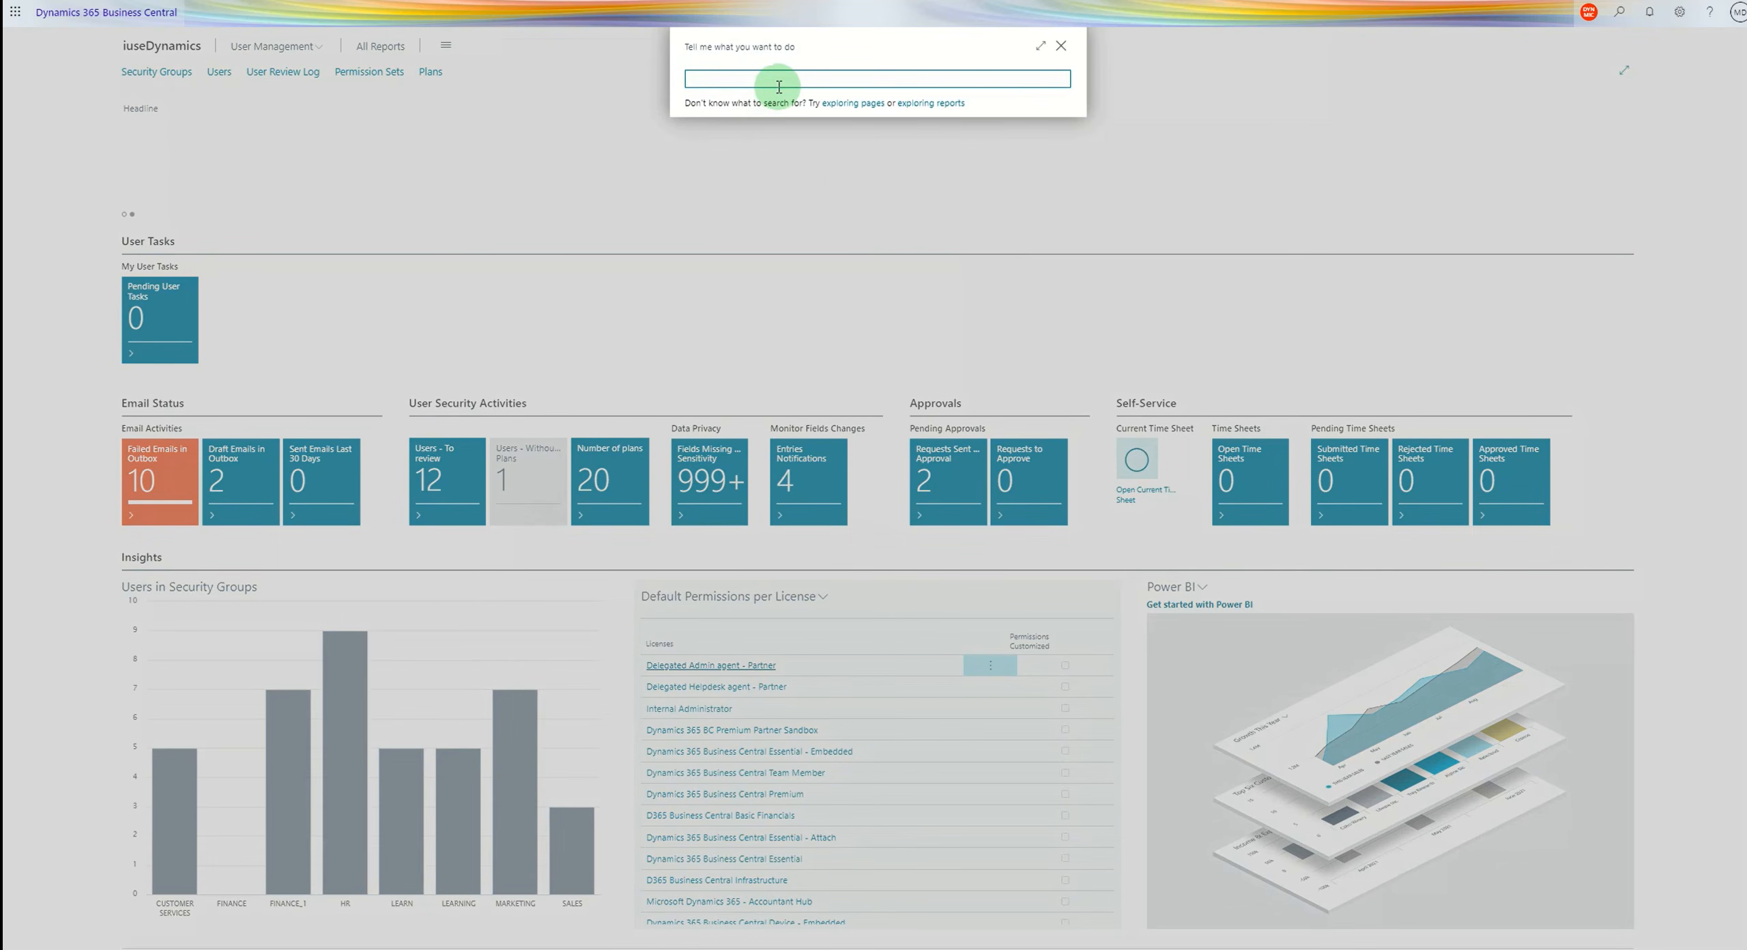
Find the Customers list and open the customer card of Trey Research.
text(customer)
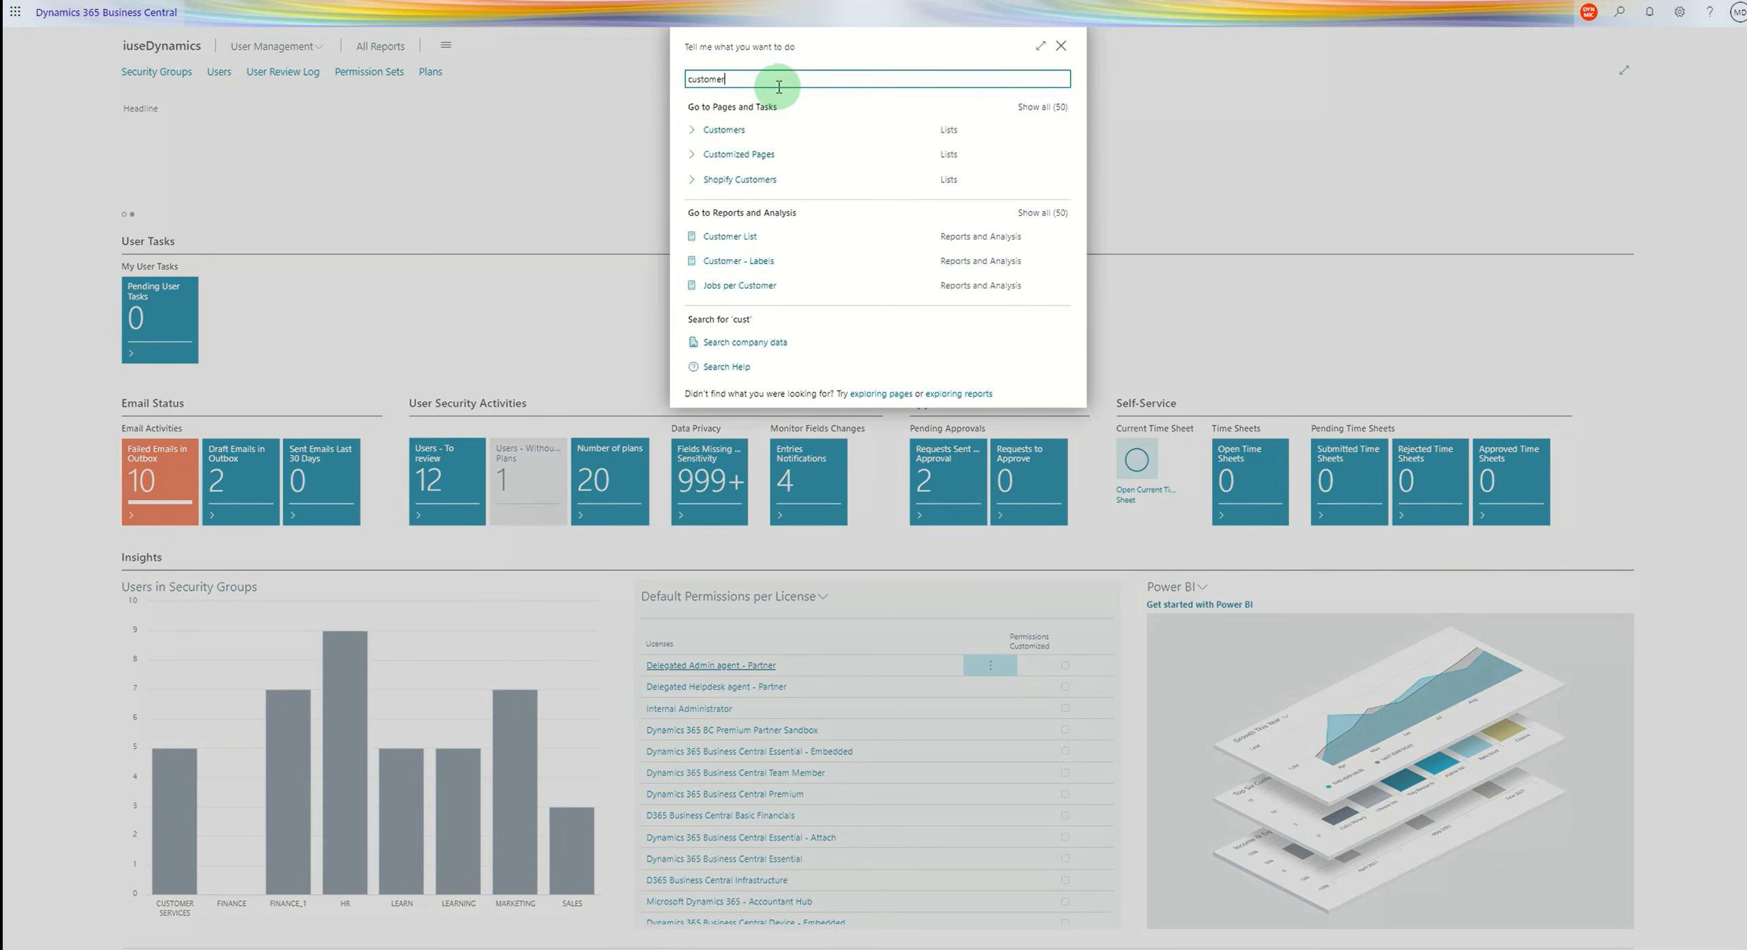
click(734, 131)
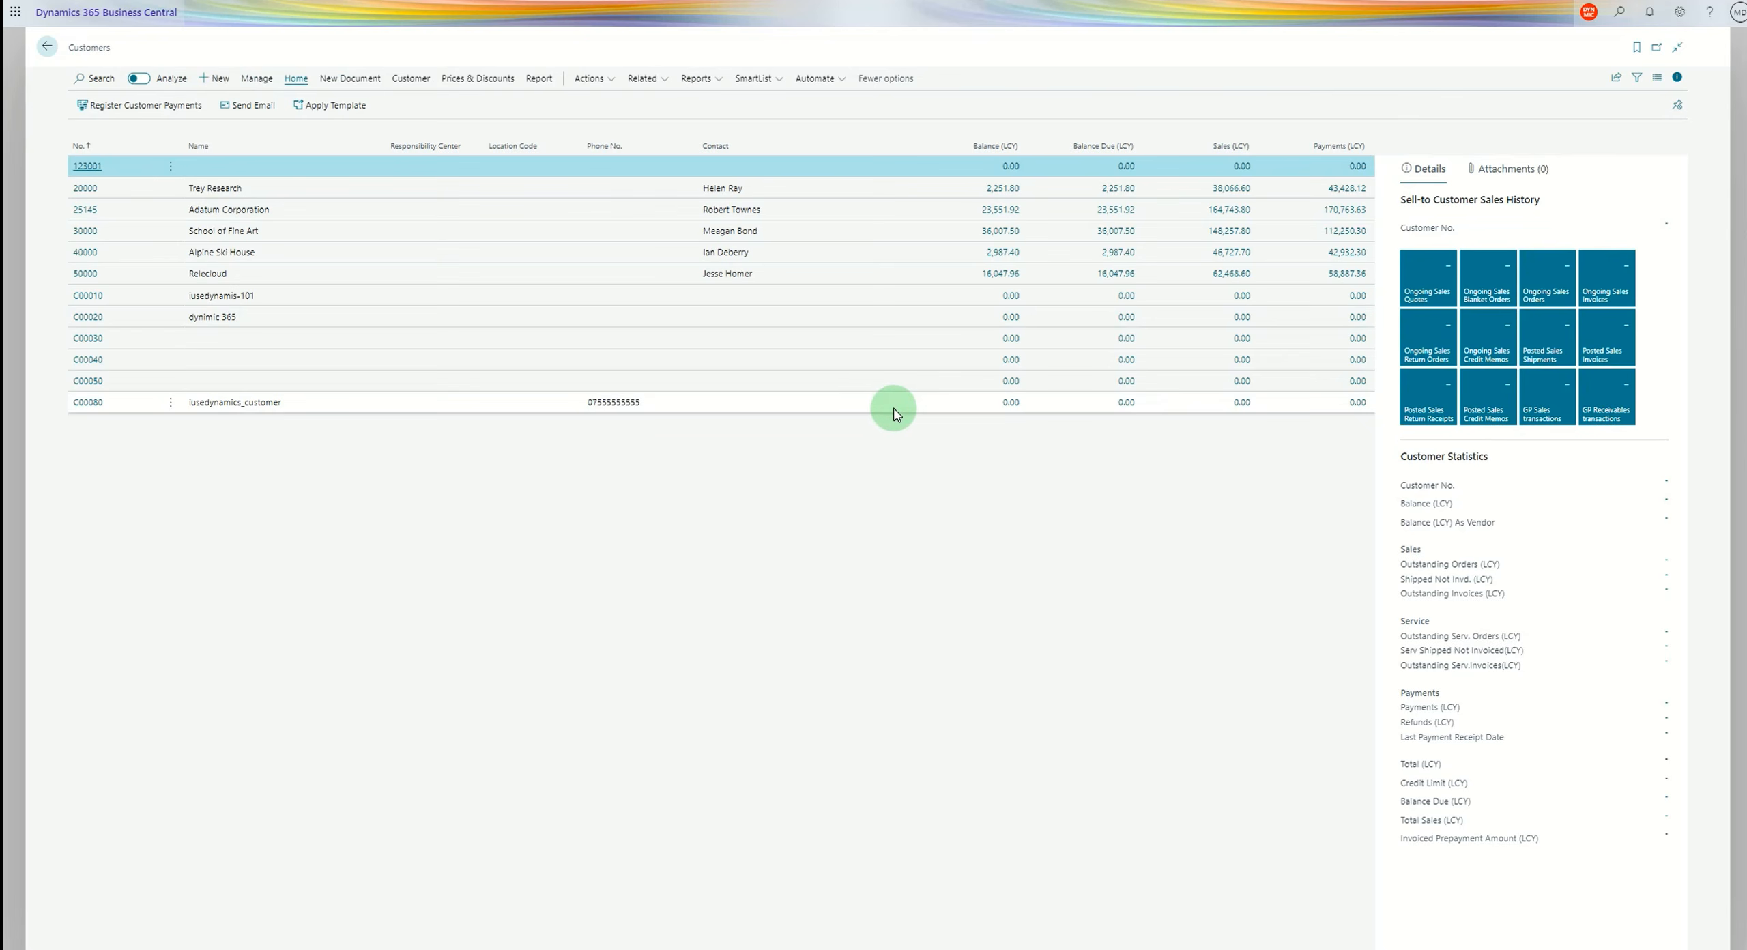
click(76, 189)
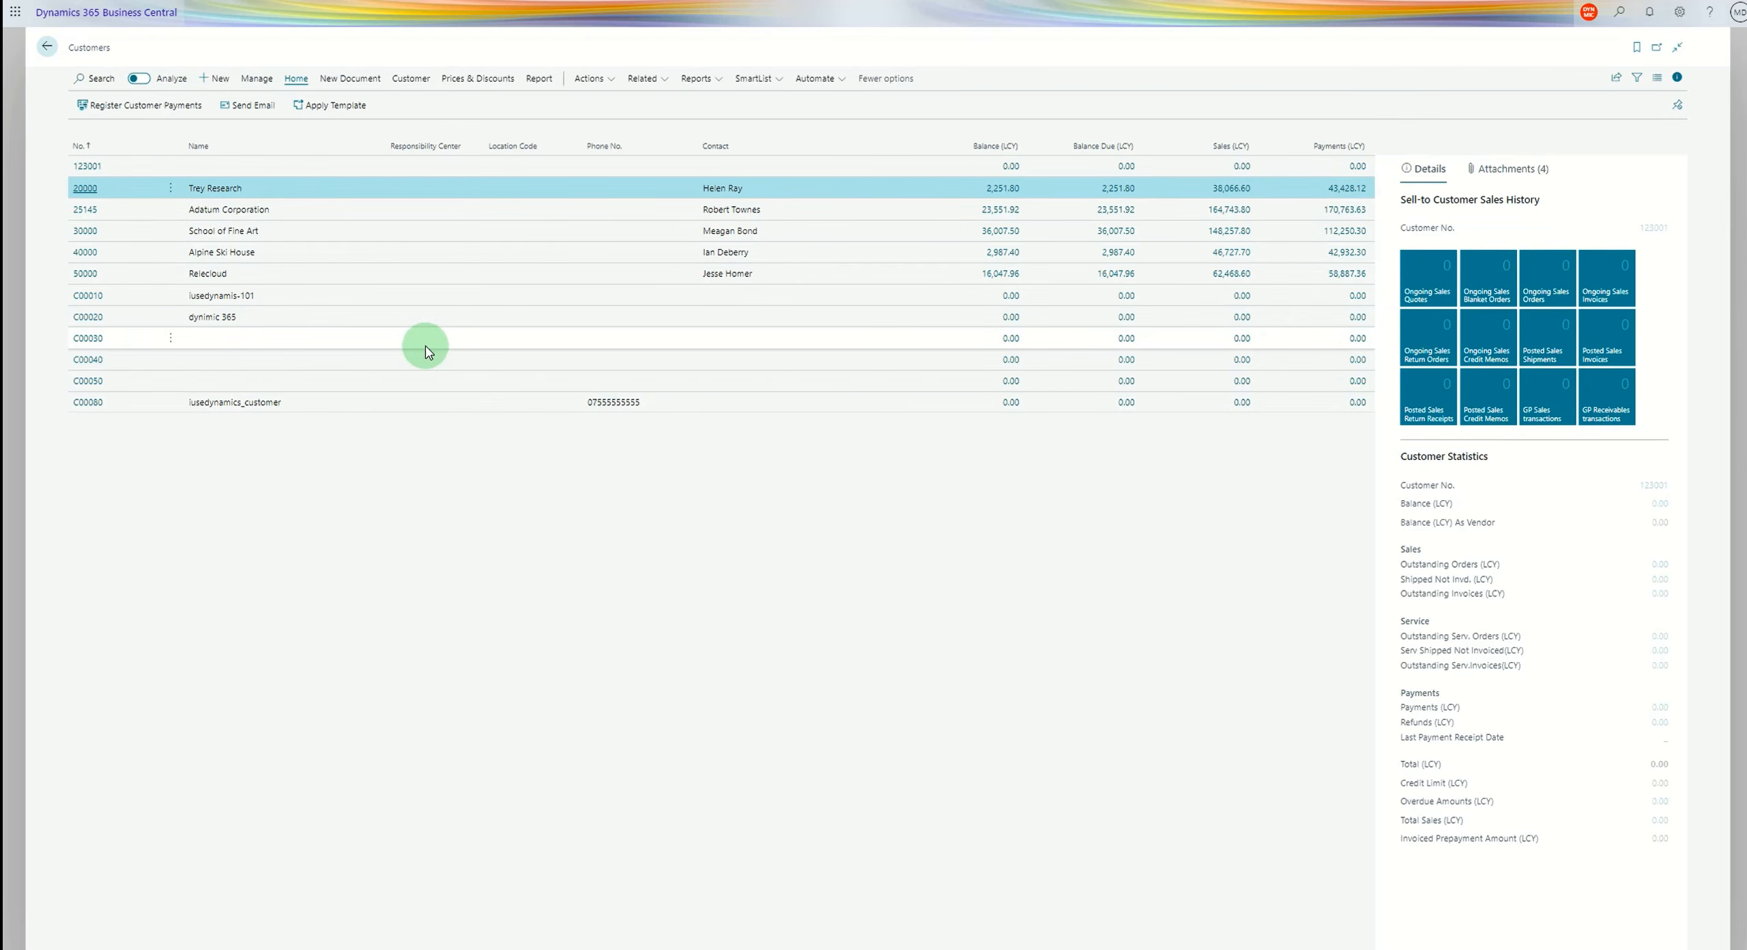
click(428, 352)
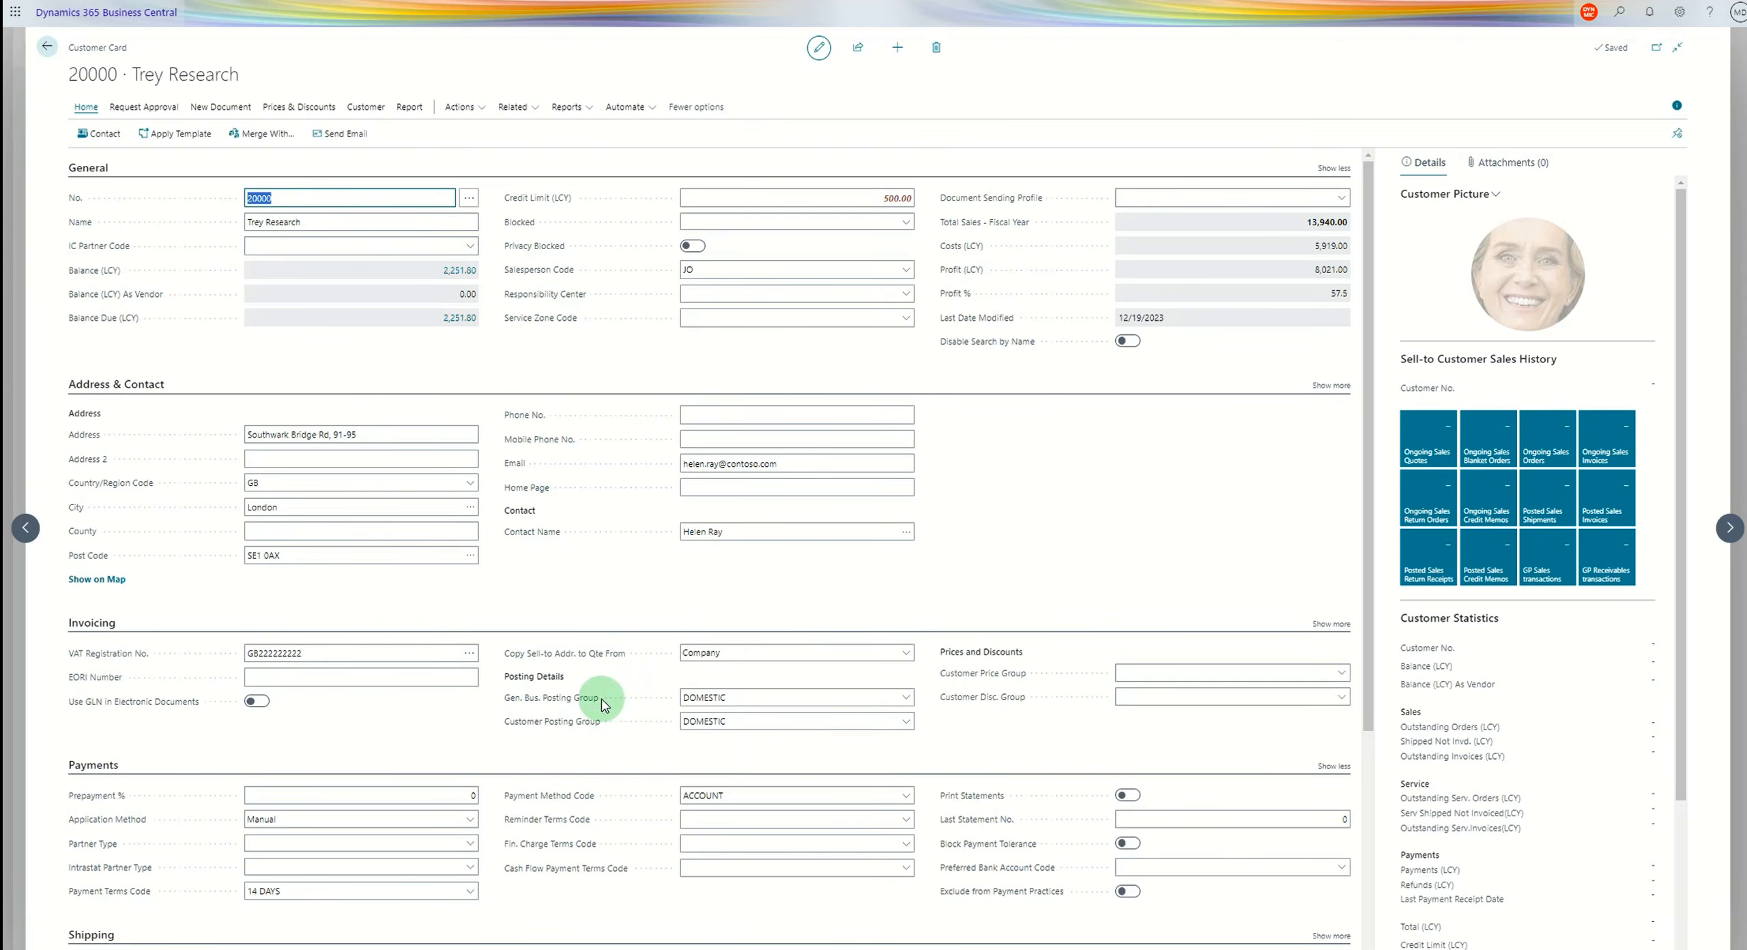
Review the available Gen. Bus. Posting Group and Customer Posting Group options in the customer's posting details.
drag(520, 702, 631, 702)
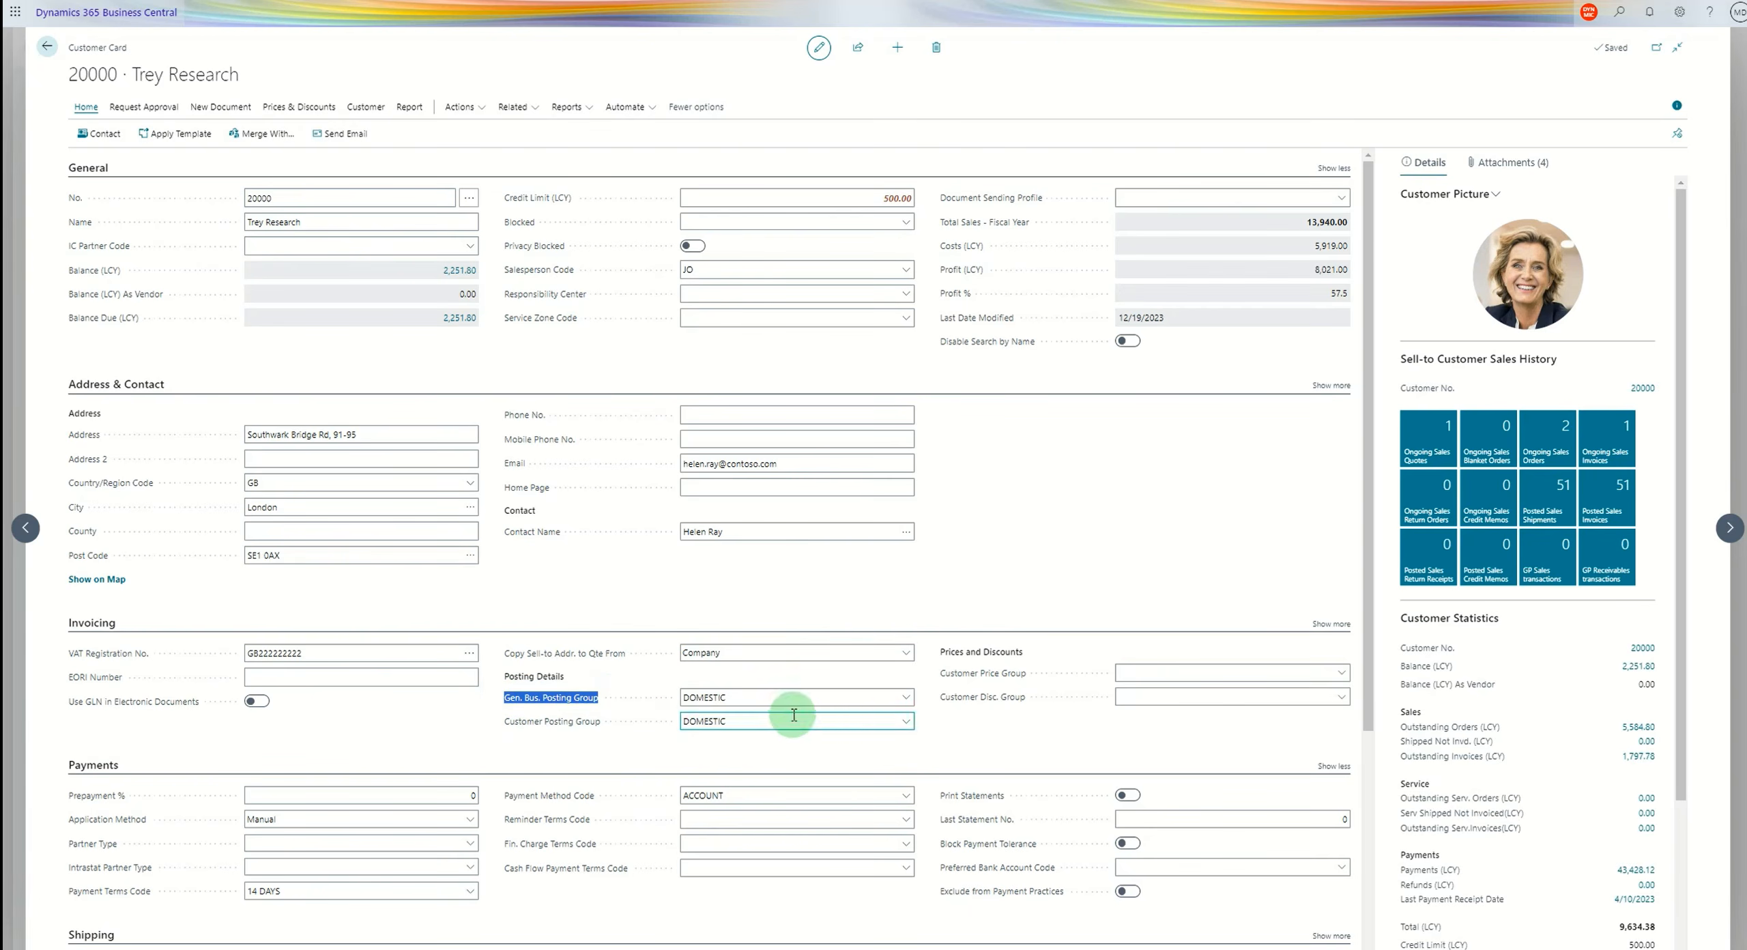
click(904, 699)
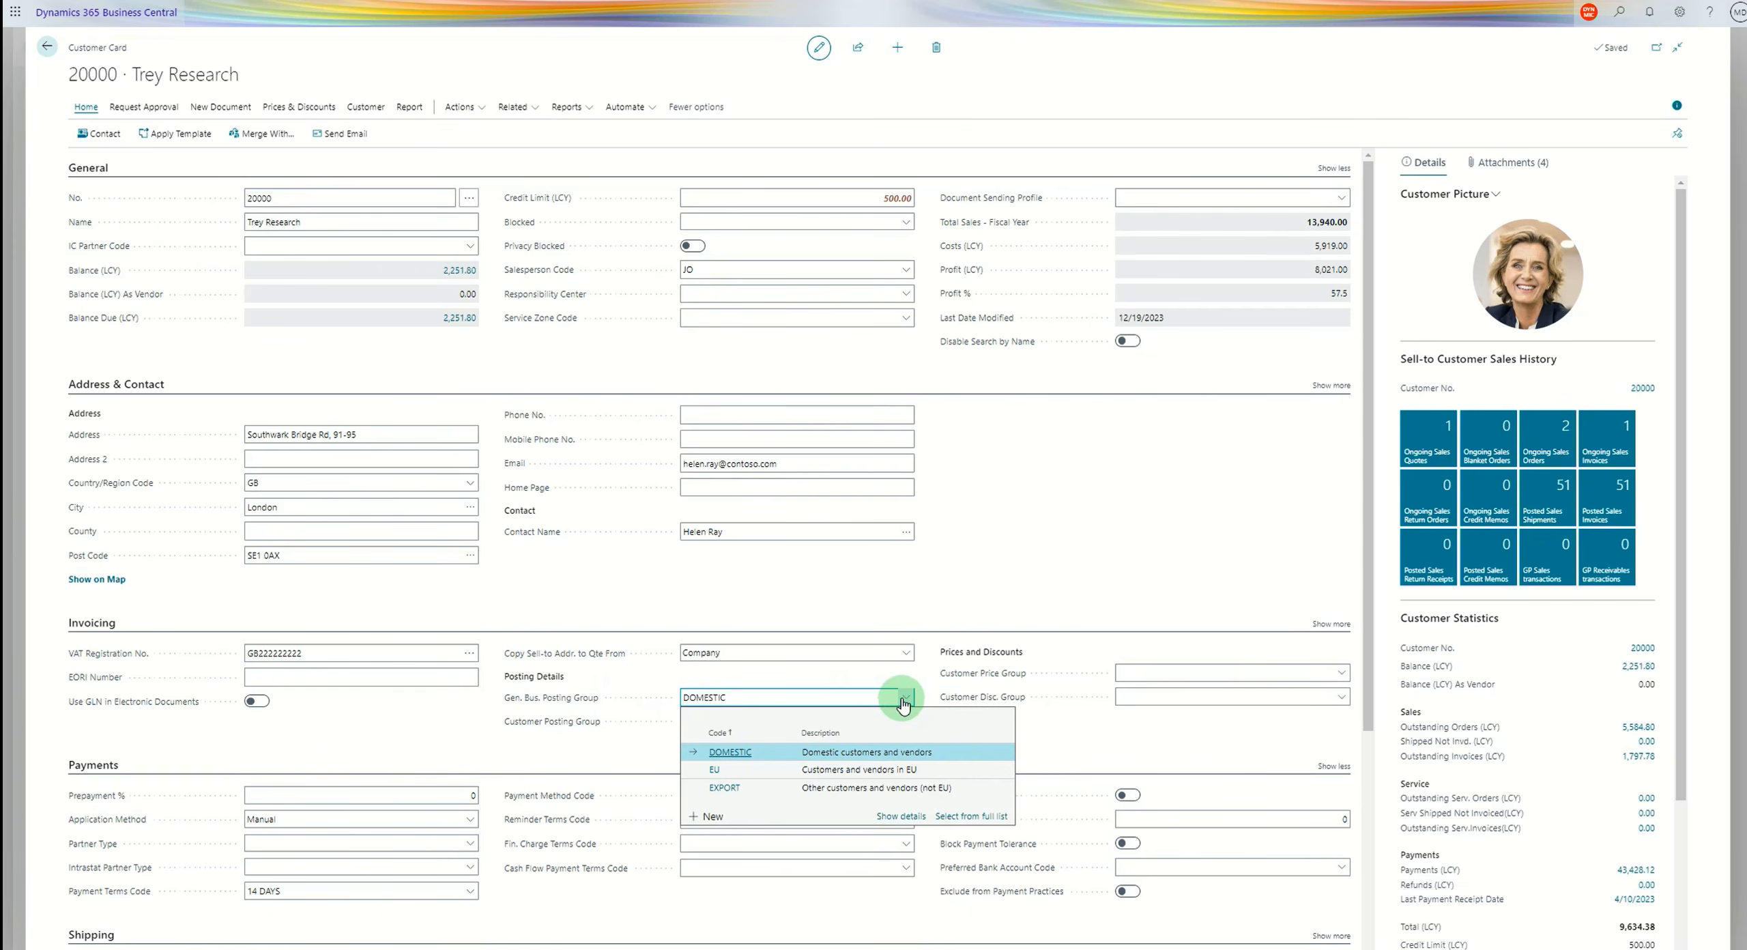
click(654, 763)
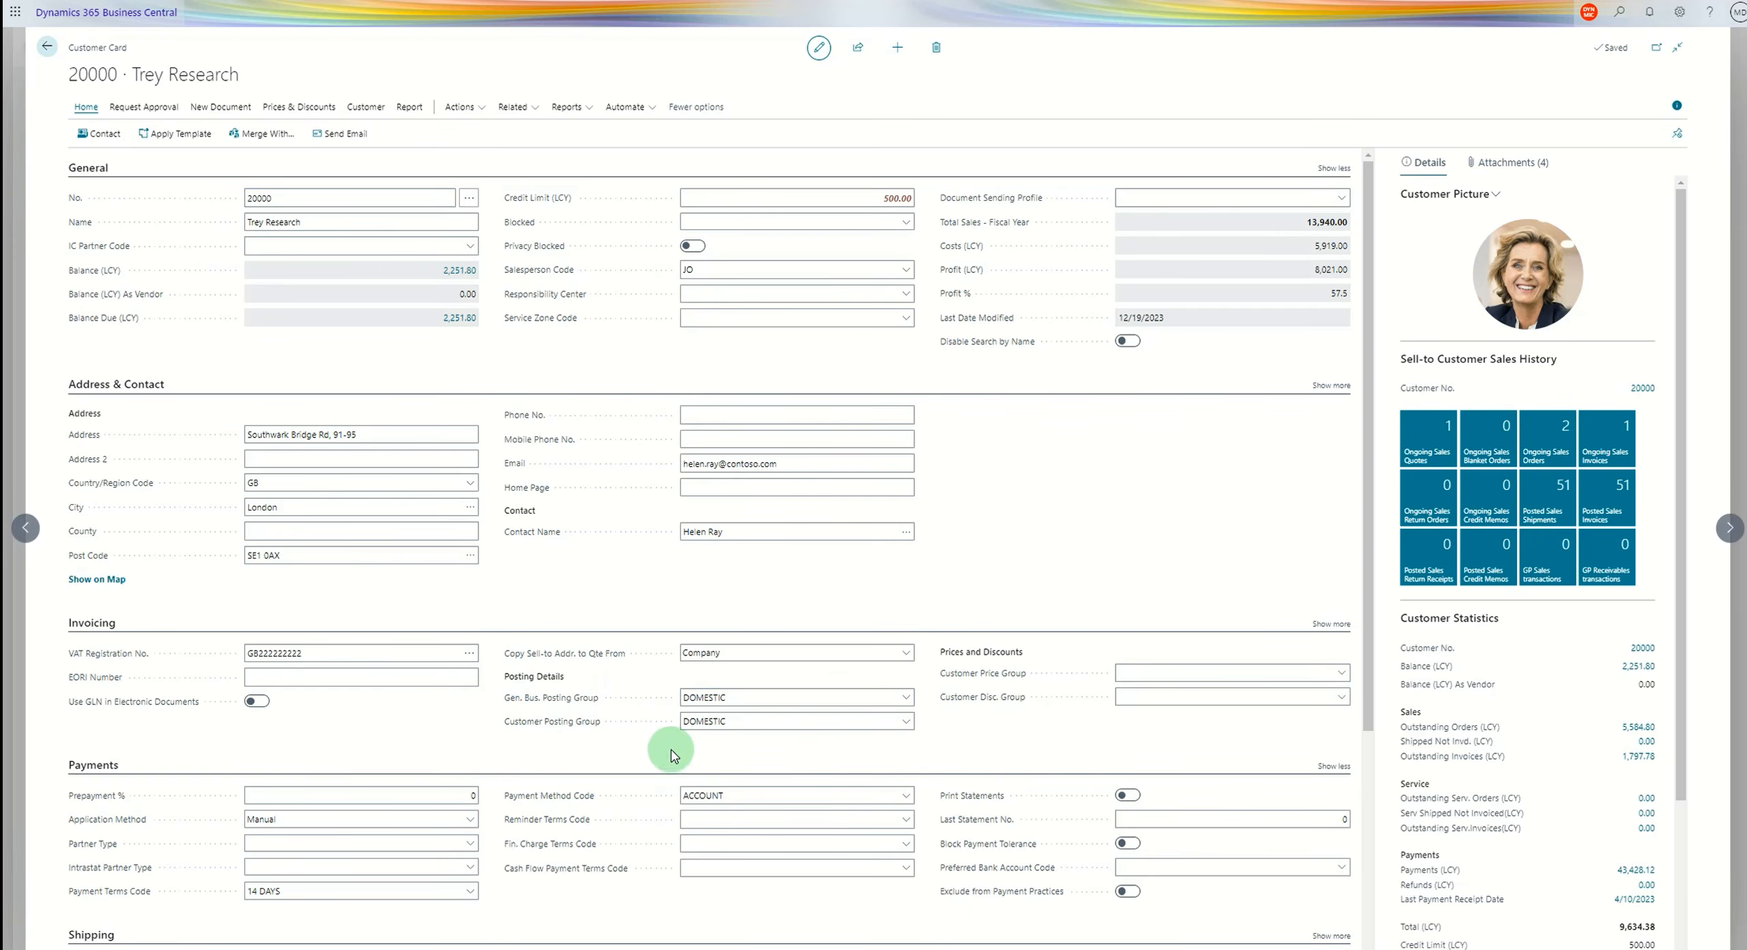
click(907, 723)
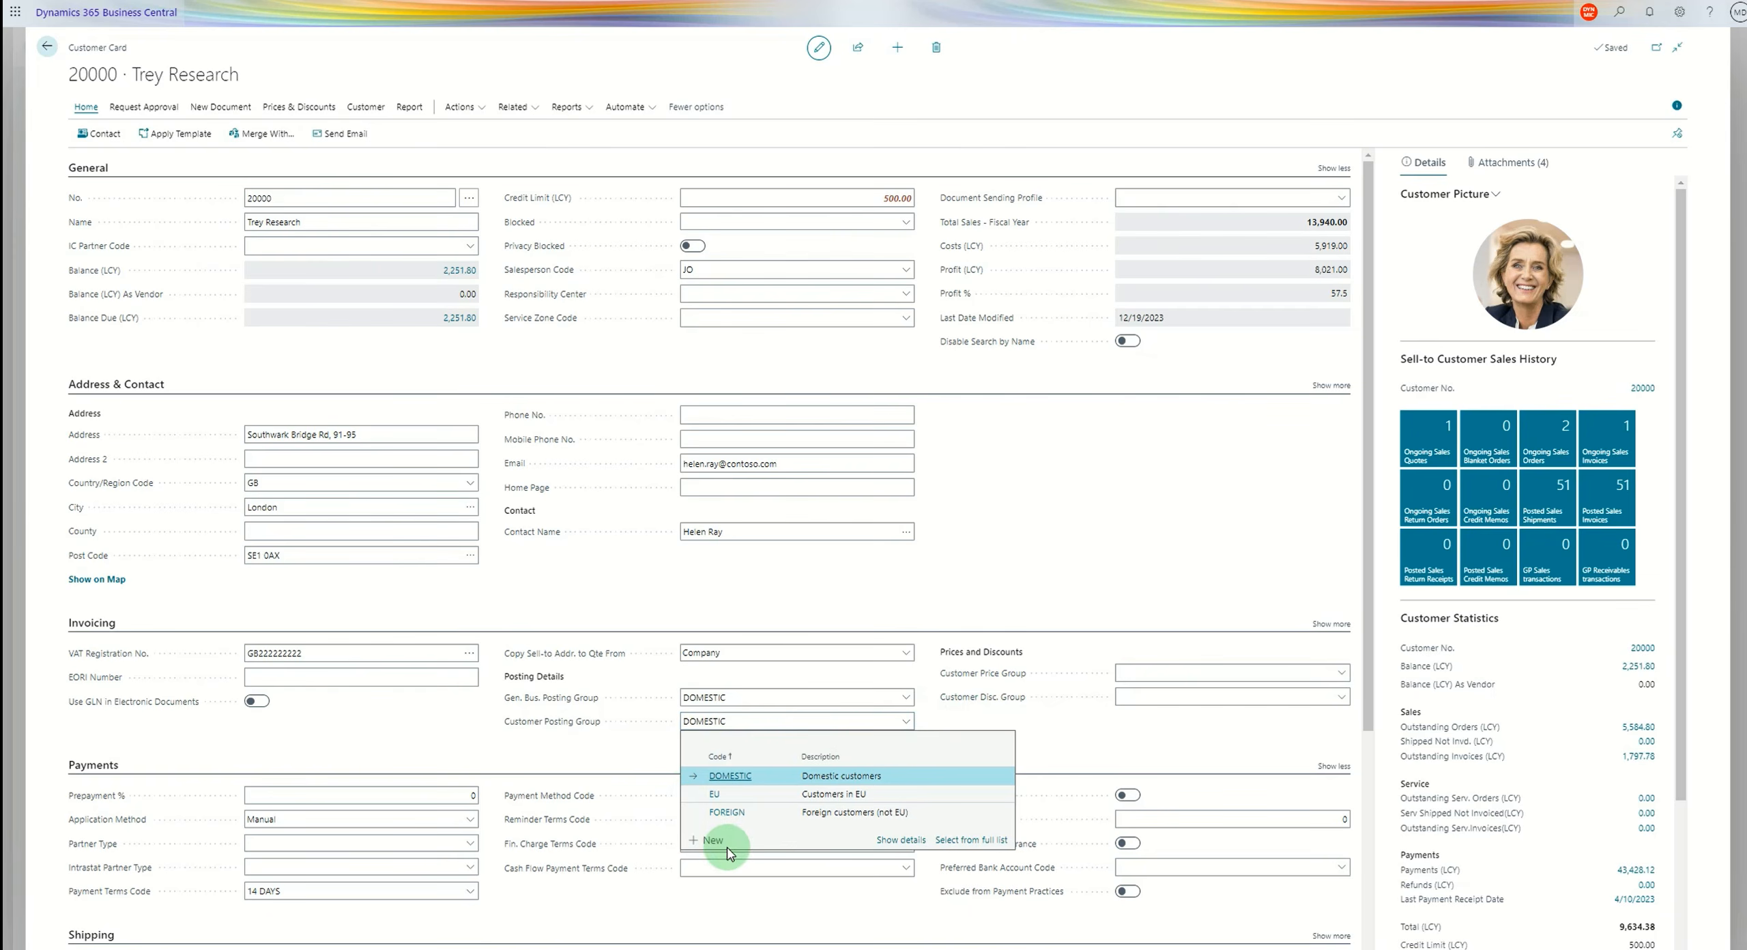
click(655, 751)
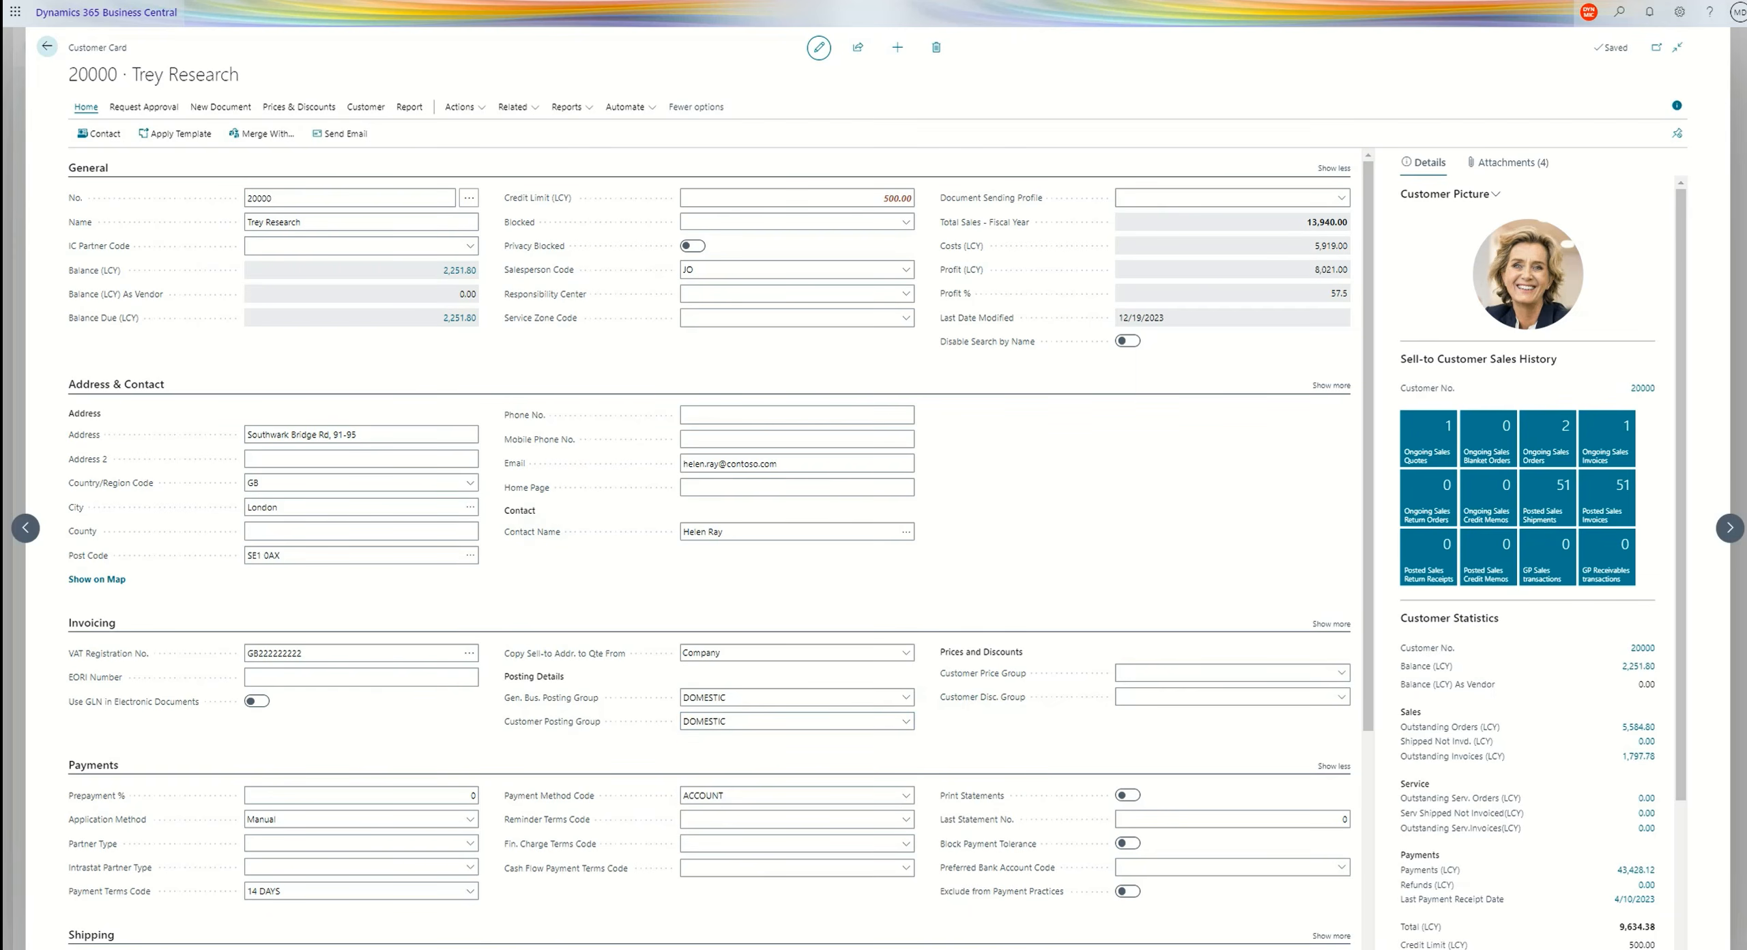
Find the Items list and open the item card of the ATHENS Desk, item 1896-S.
click(1619, 13)
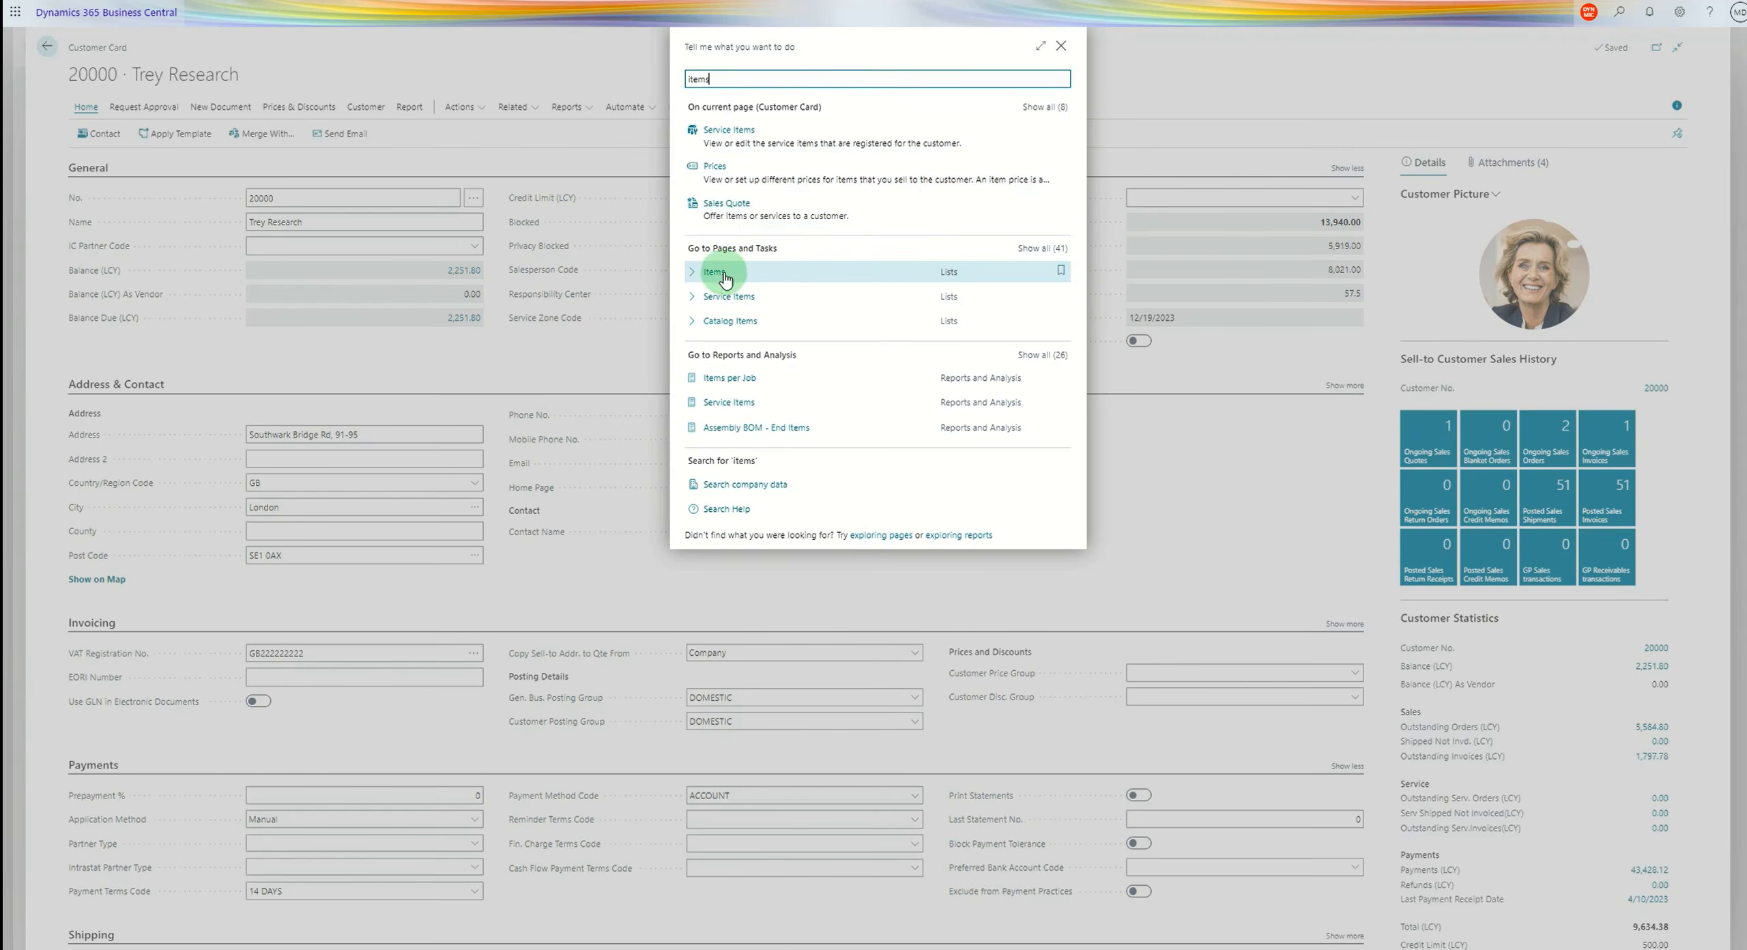
click(878, 301)
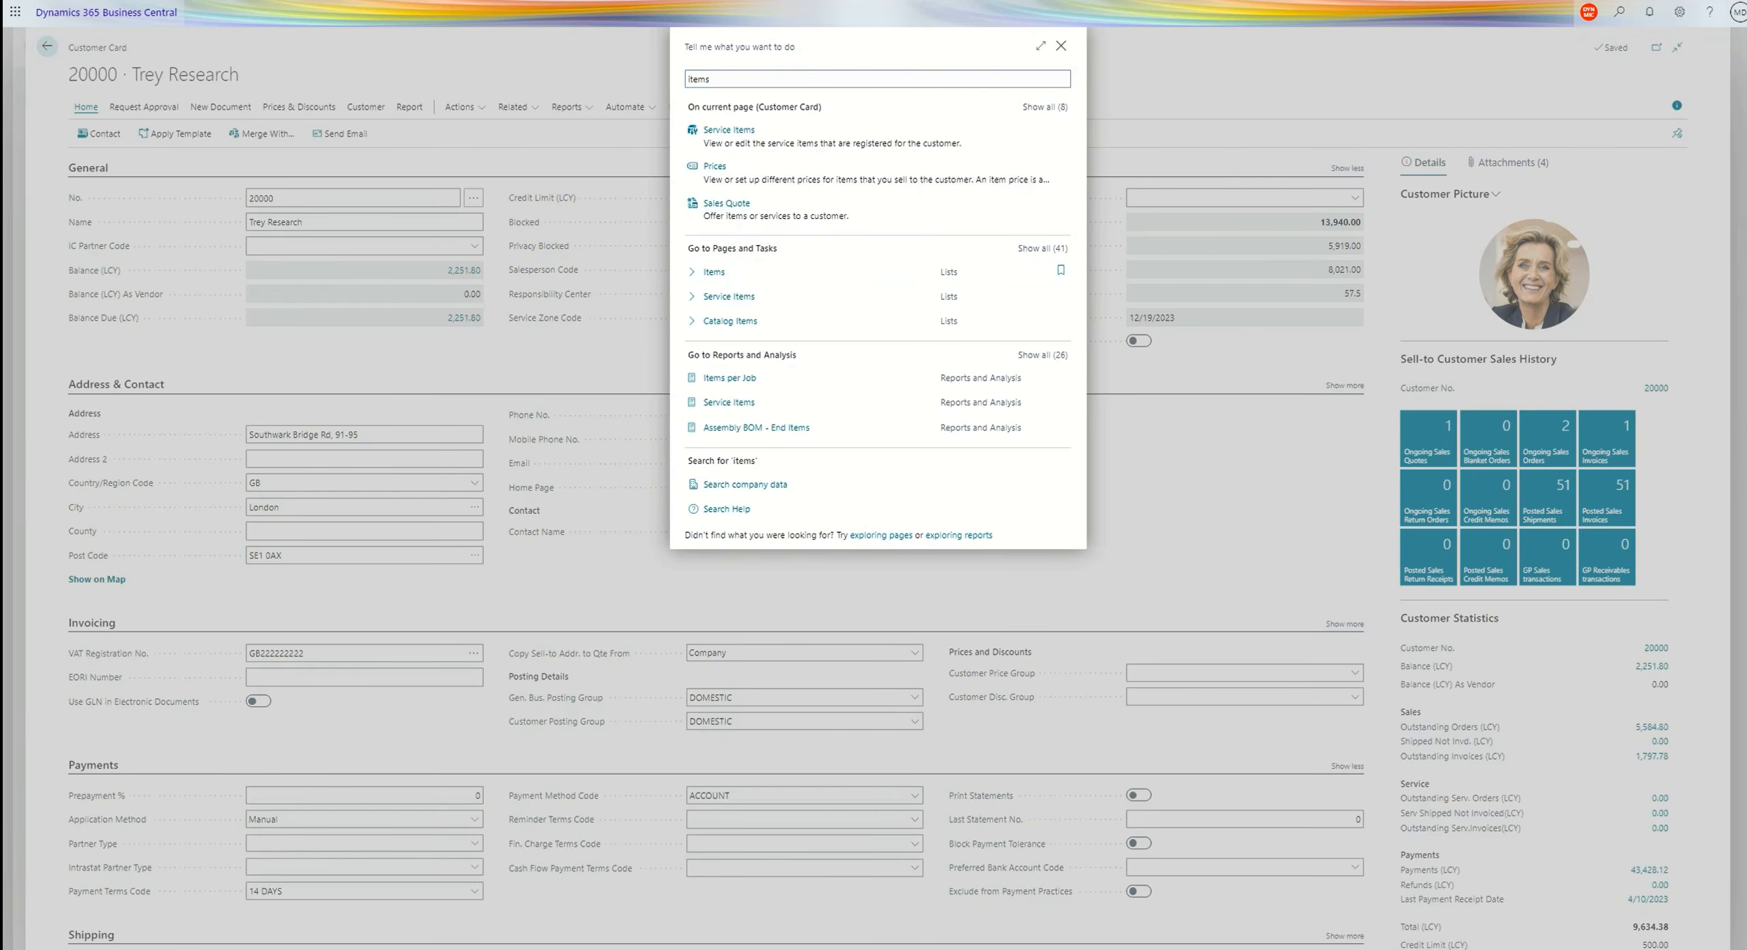
key(Return)
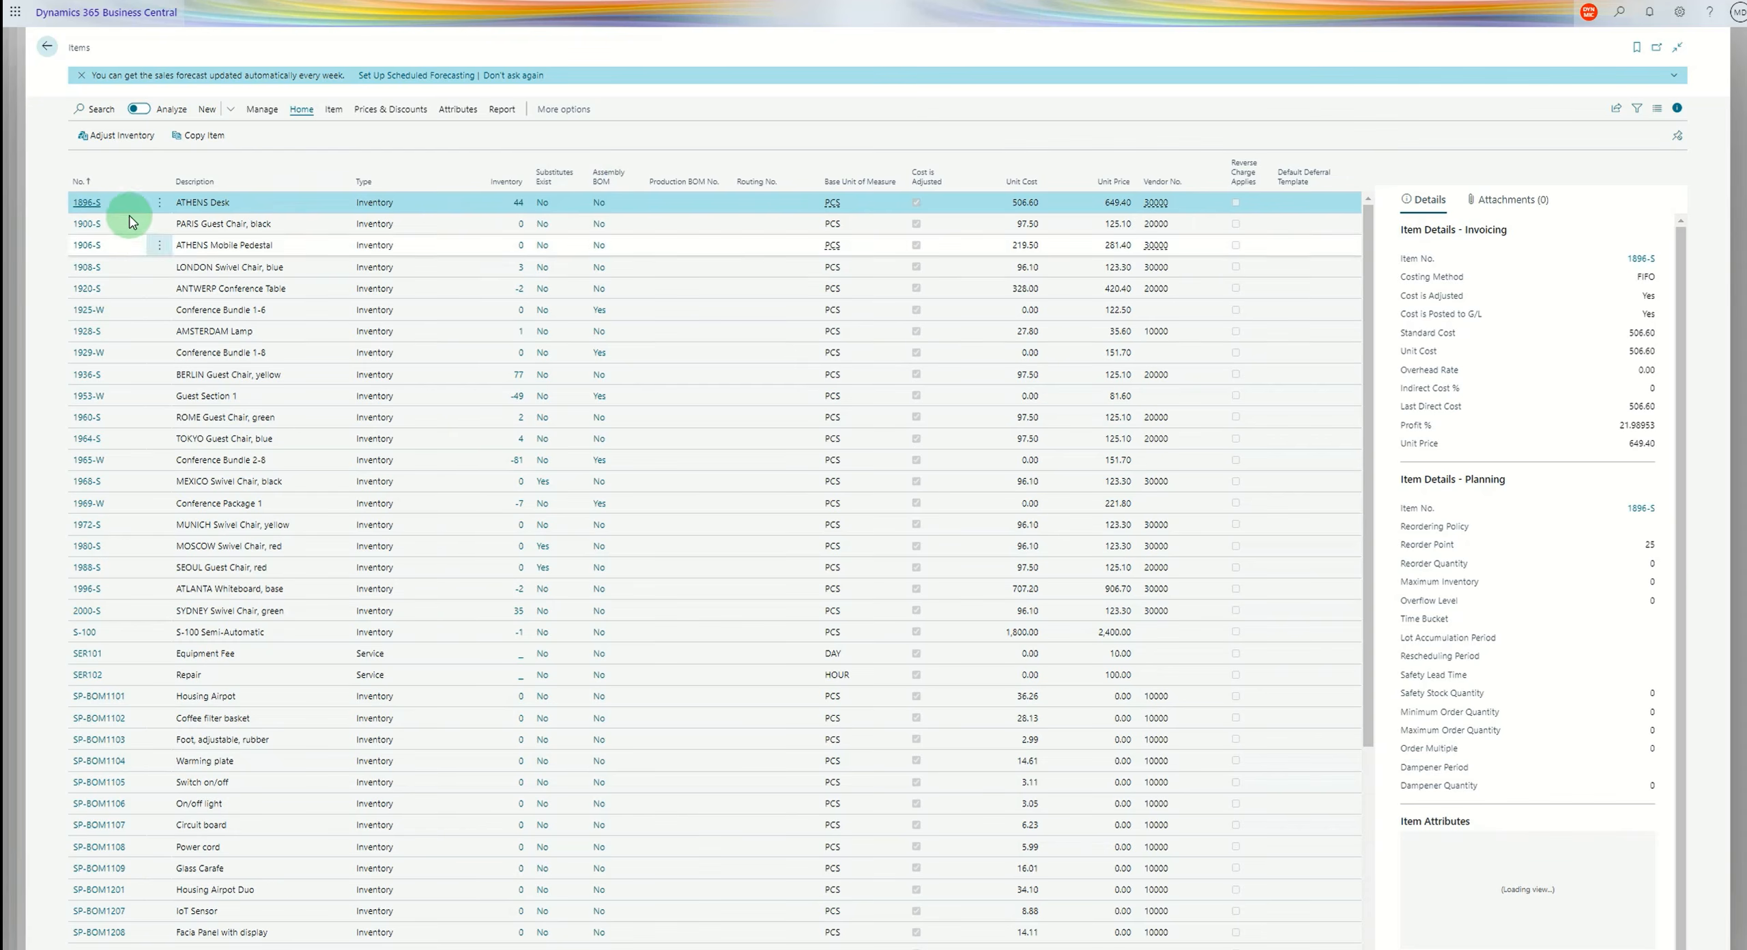
click(367, 254)
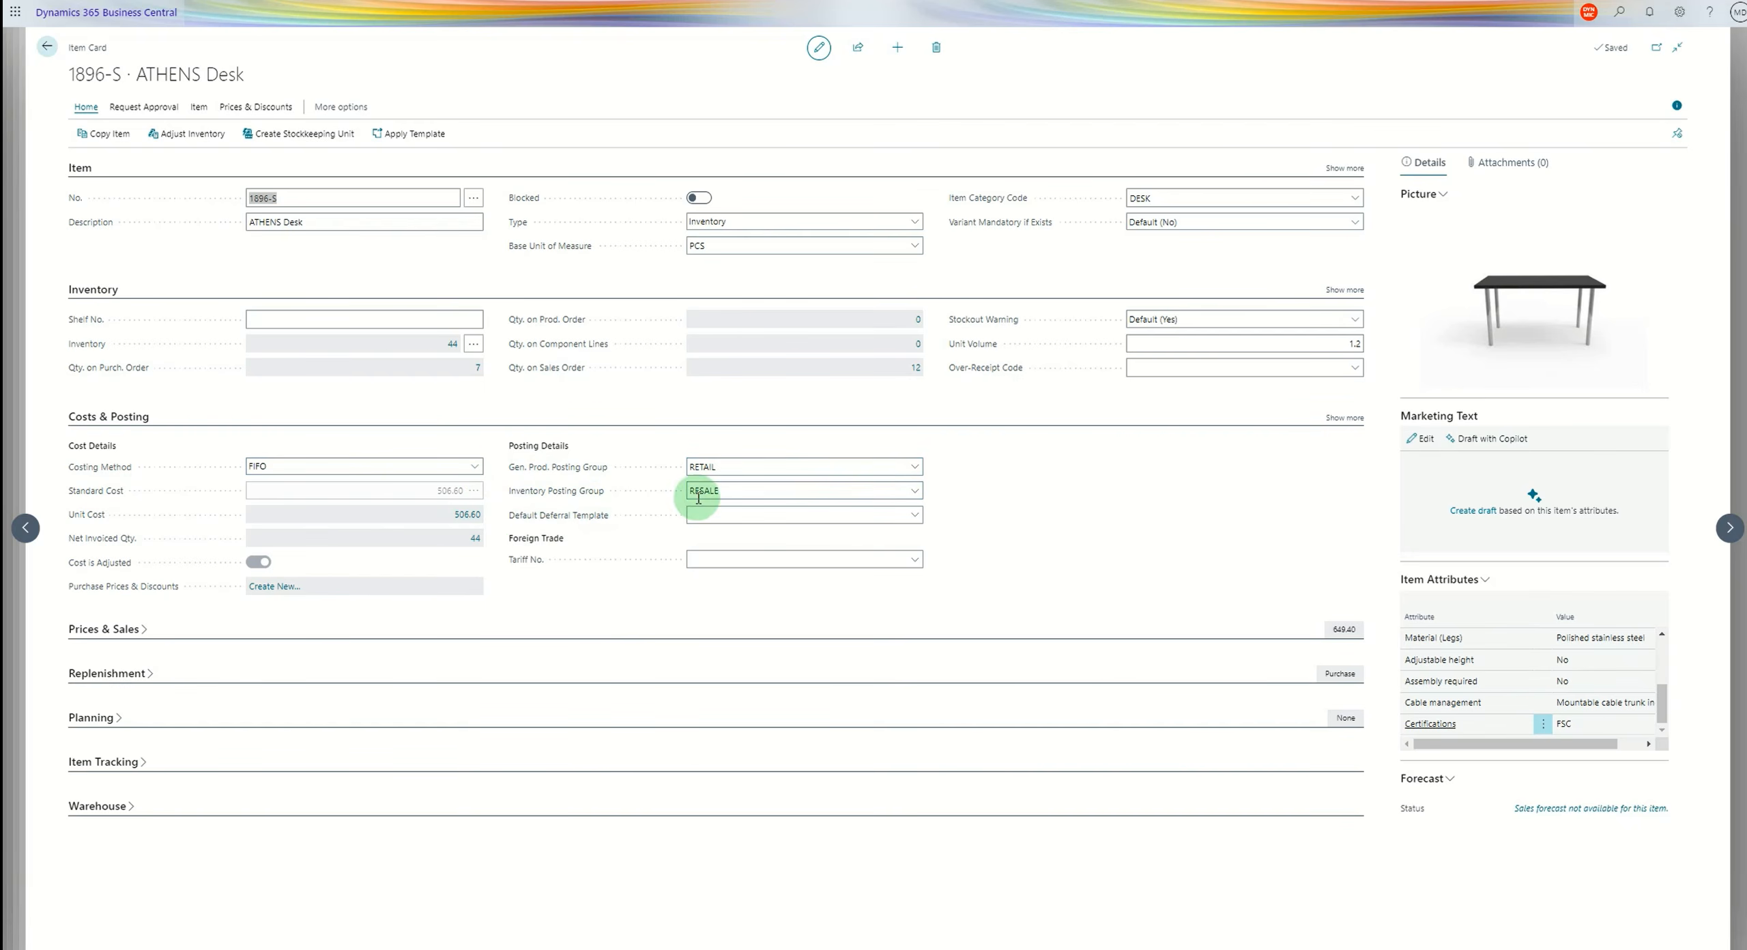
Review the available Gen. Prod. Posting Group and Inventory Posting Group options in the item's posting details.
click(915, 473)
click(915, 471)
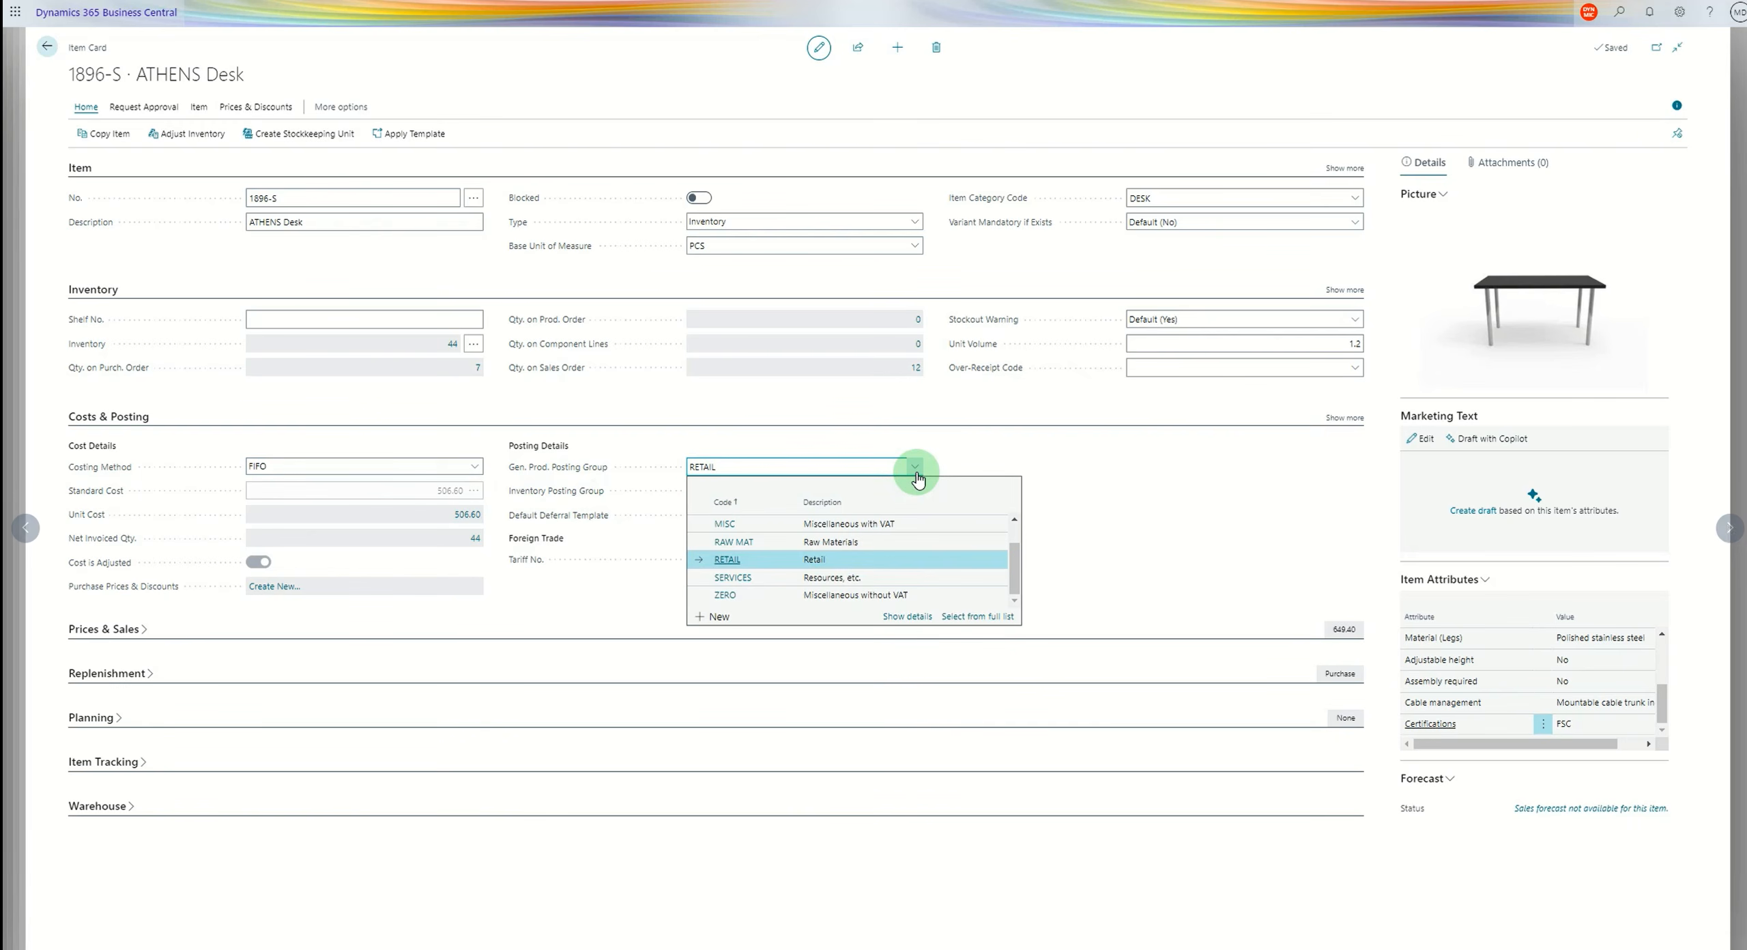
click(914, 471)
click(915, 492)
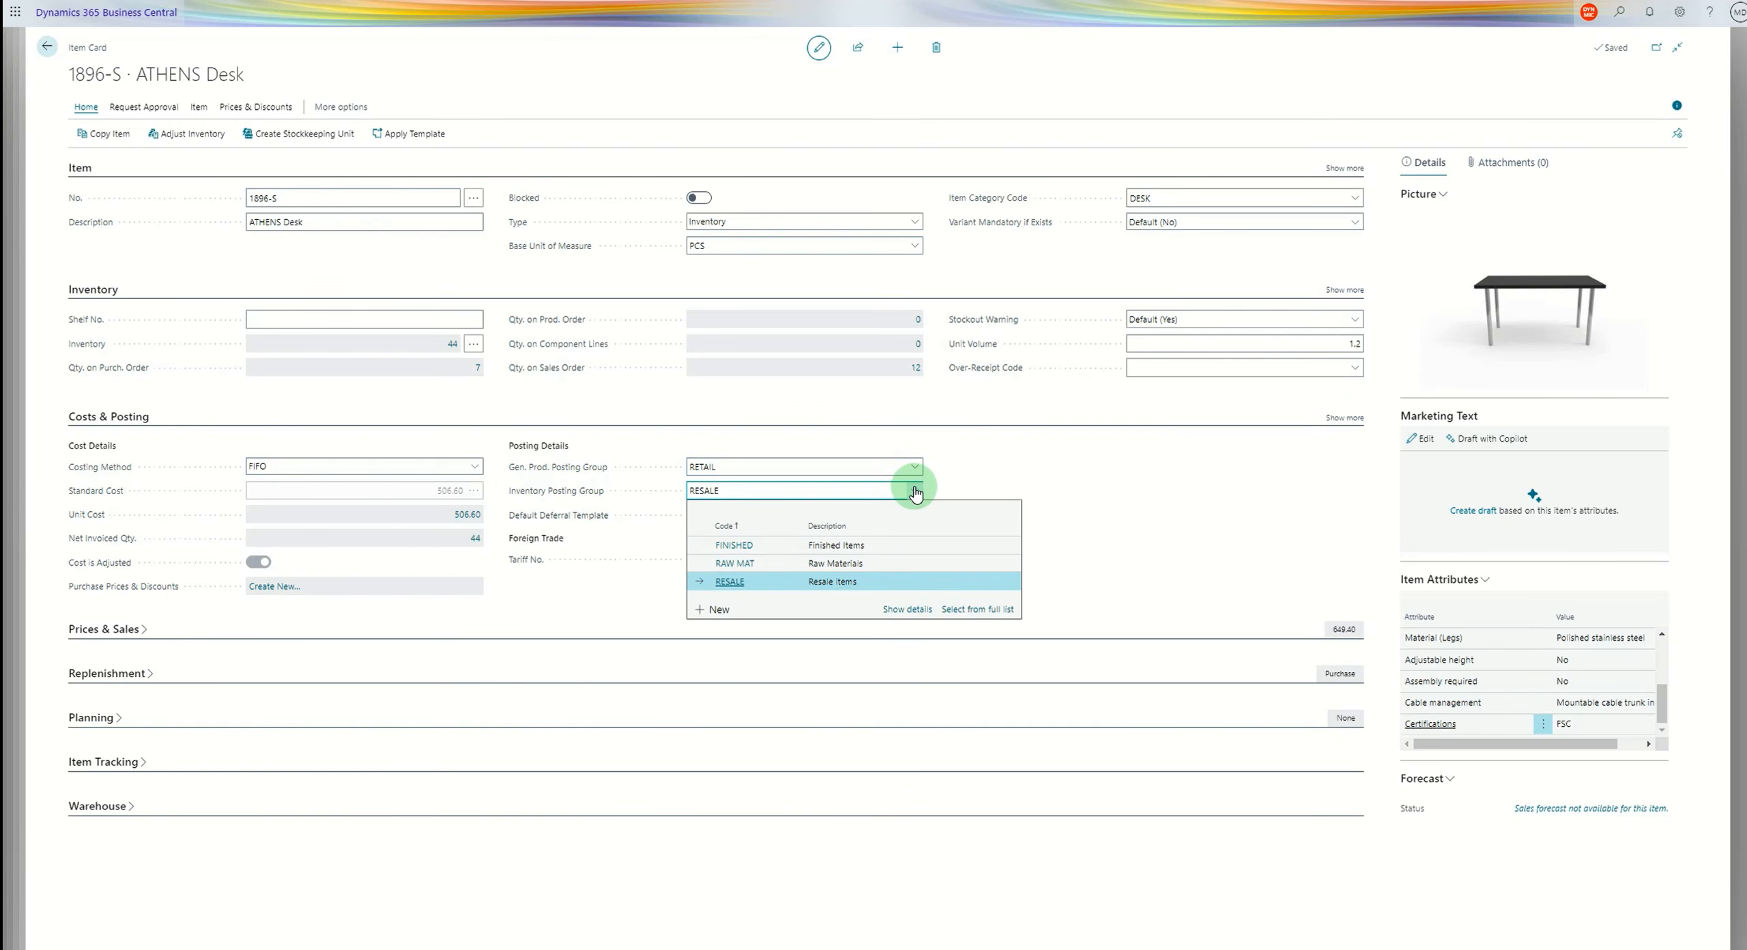
click(915, 492)
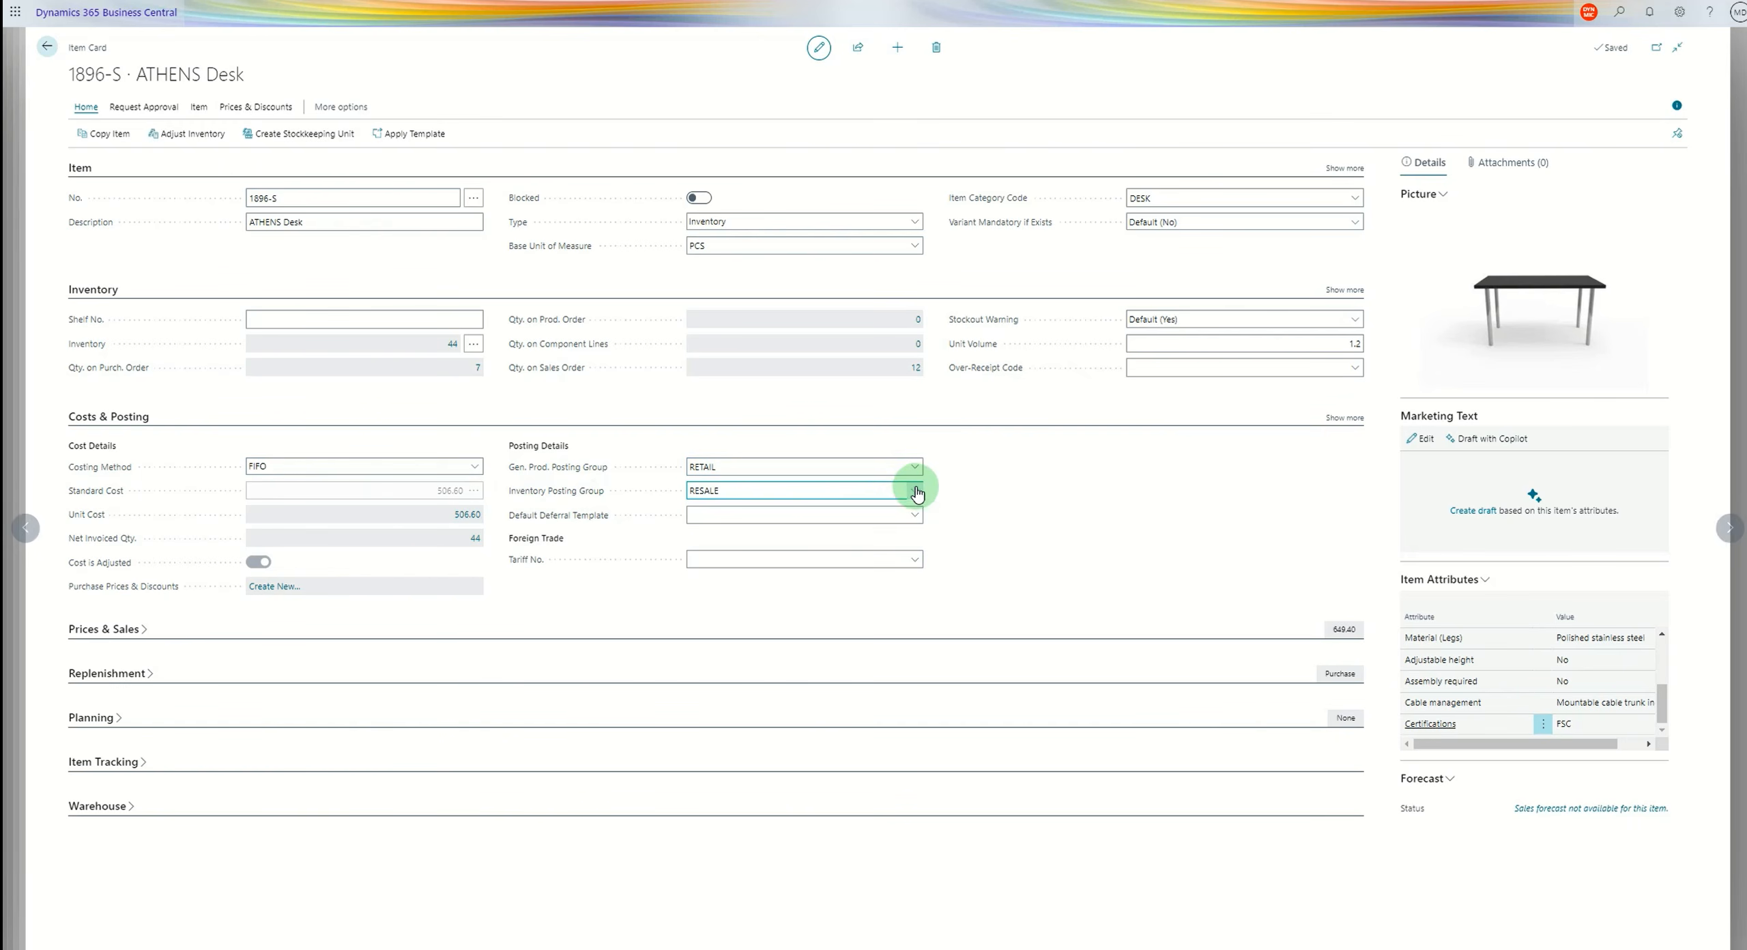
Open the vendor card of Fabrikam, Inc. from the Vendors list and examine the posting groups in its expanded Invoicing section.
click(1621, 14)
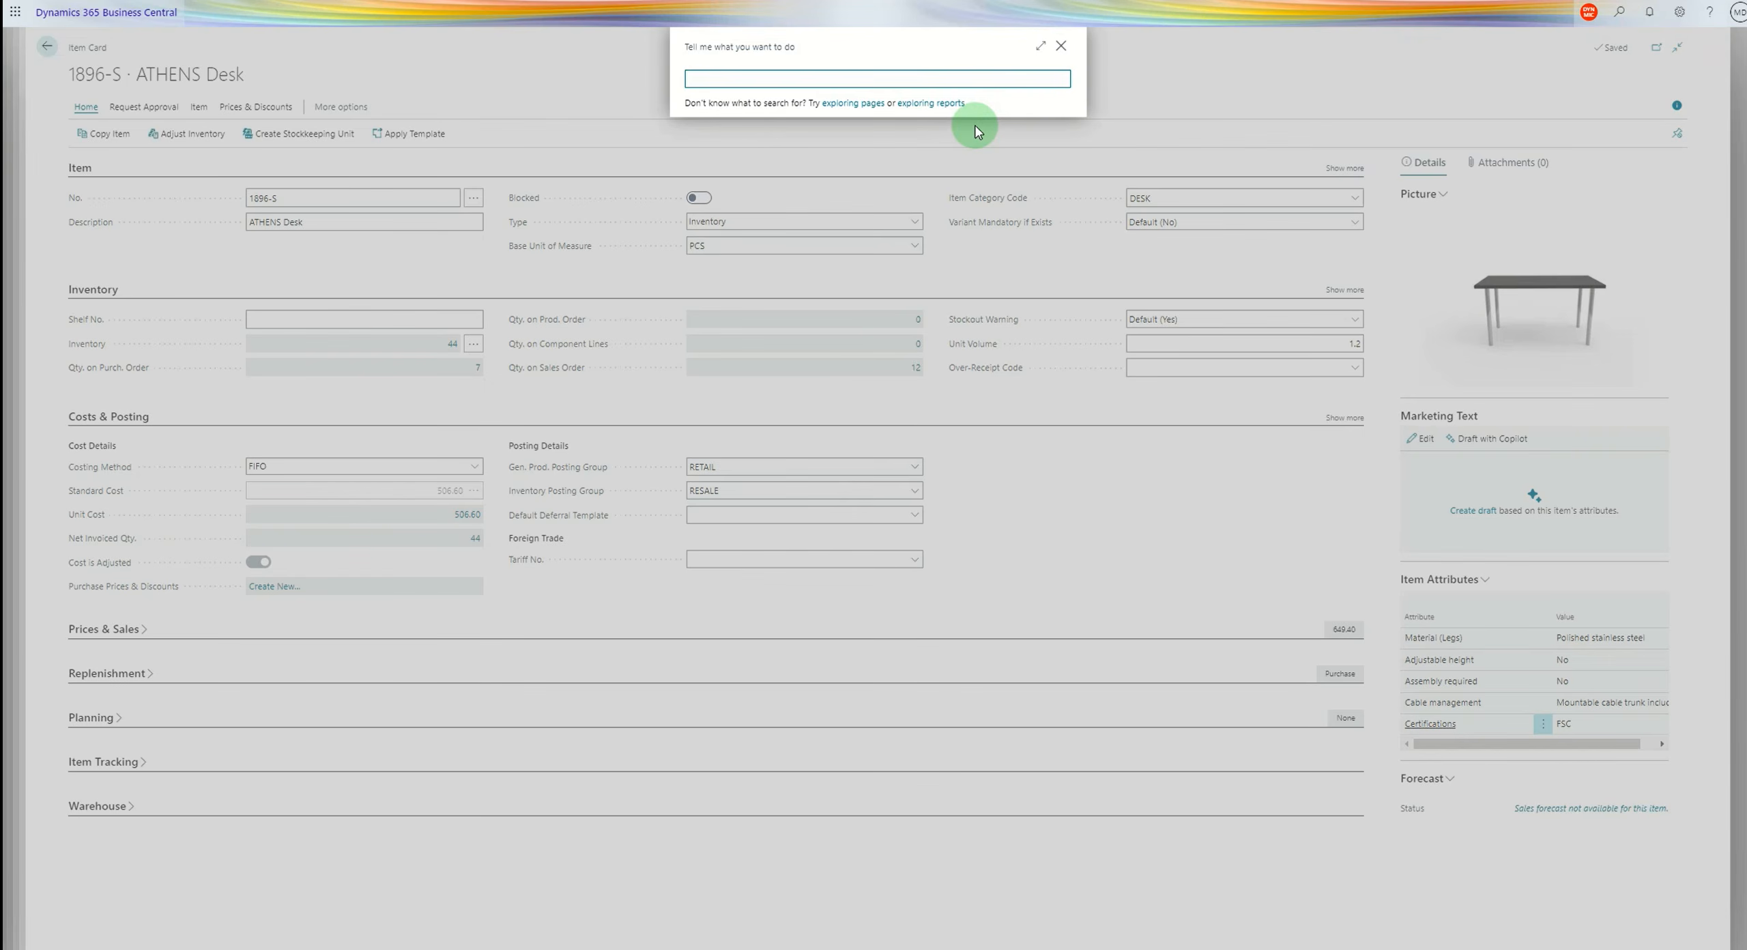
text(vendo)
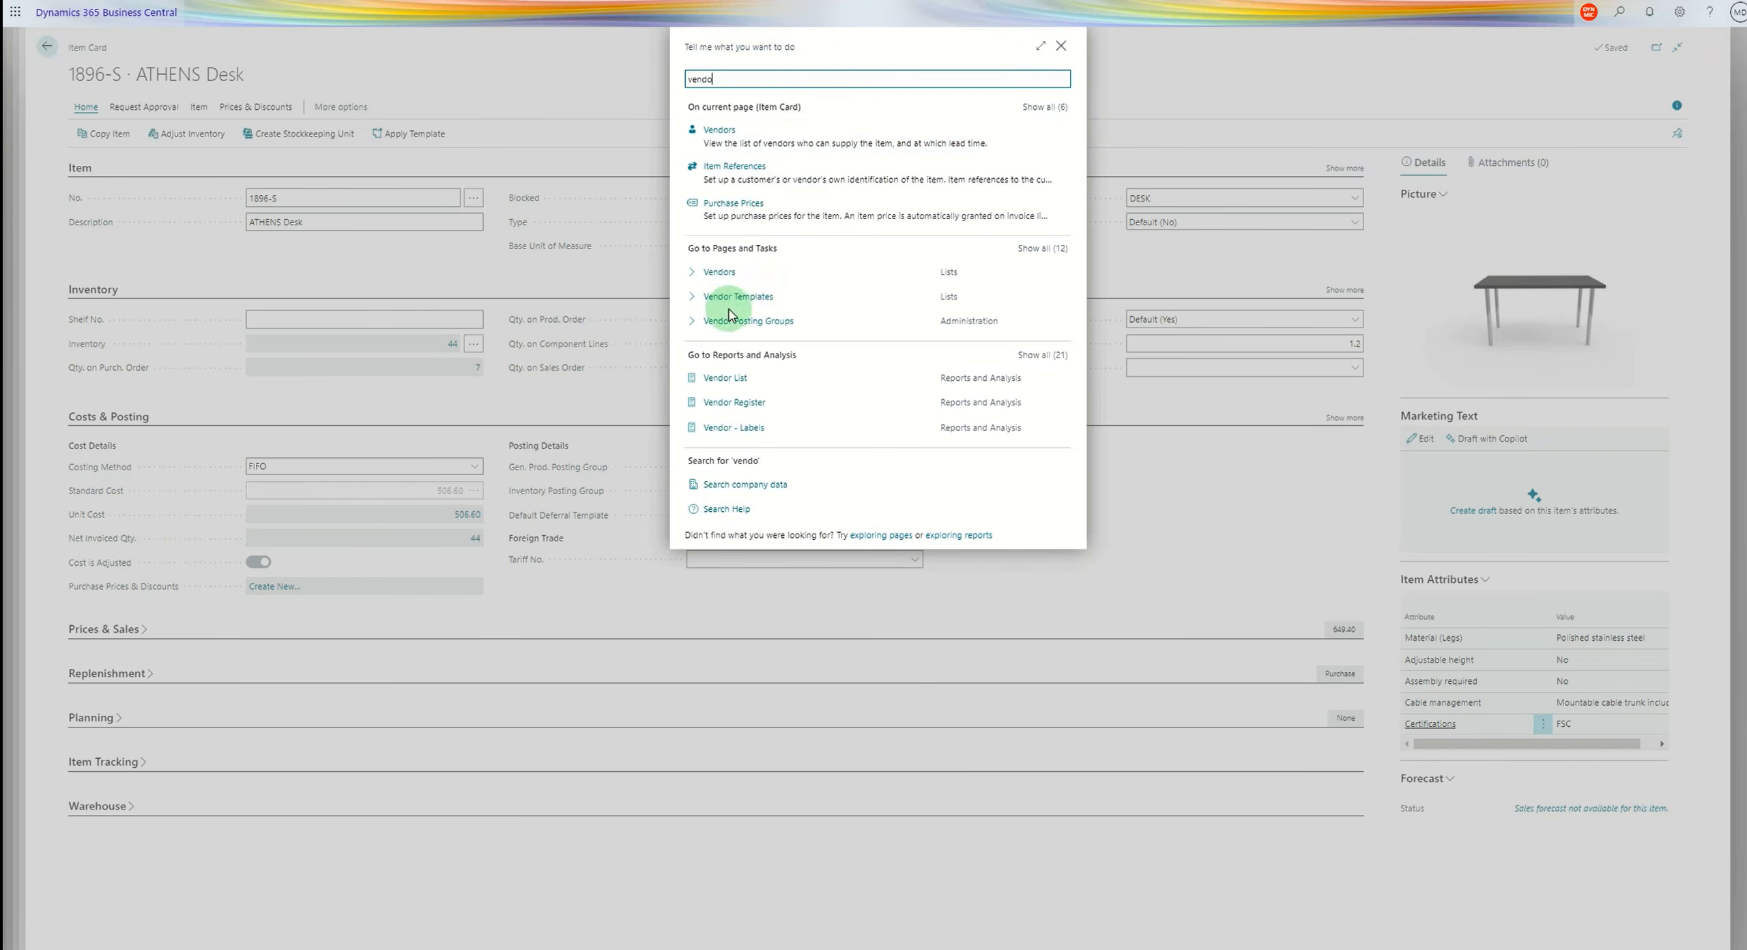
click(725, 278)
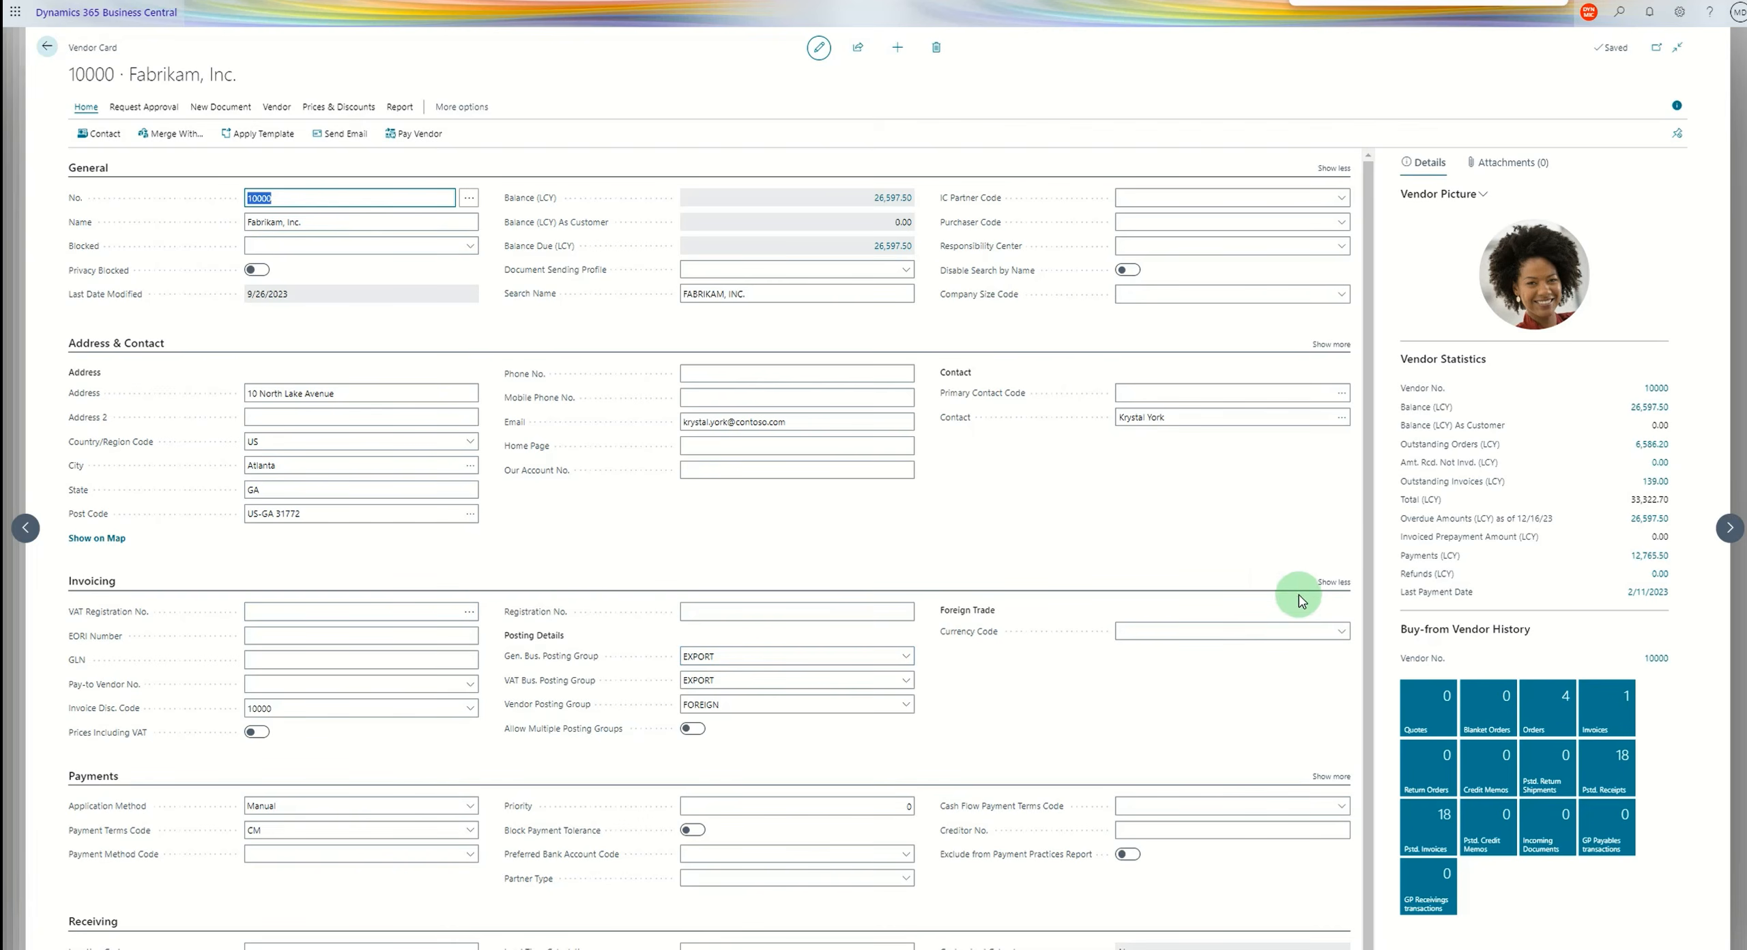
click(1330, 584)
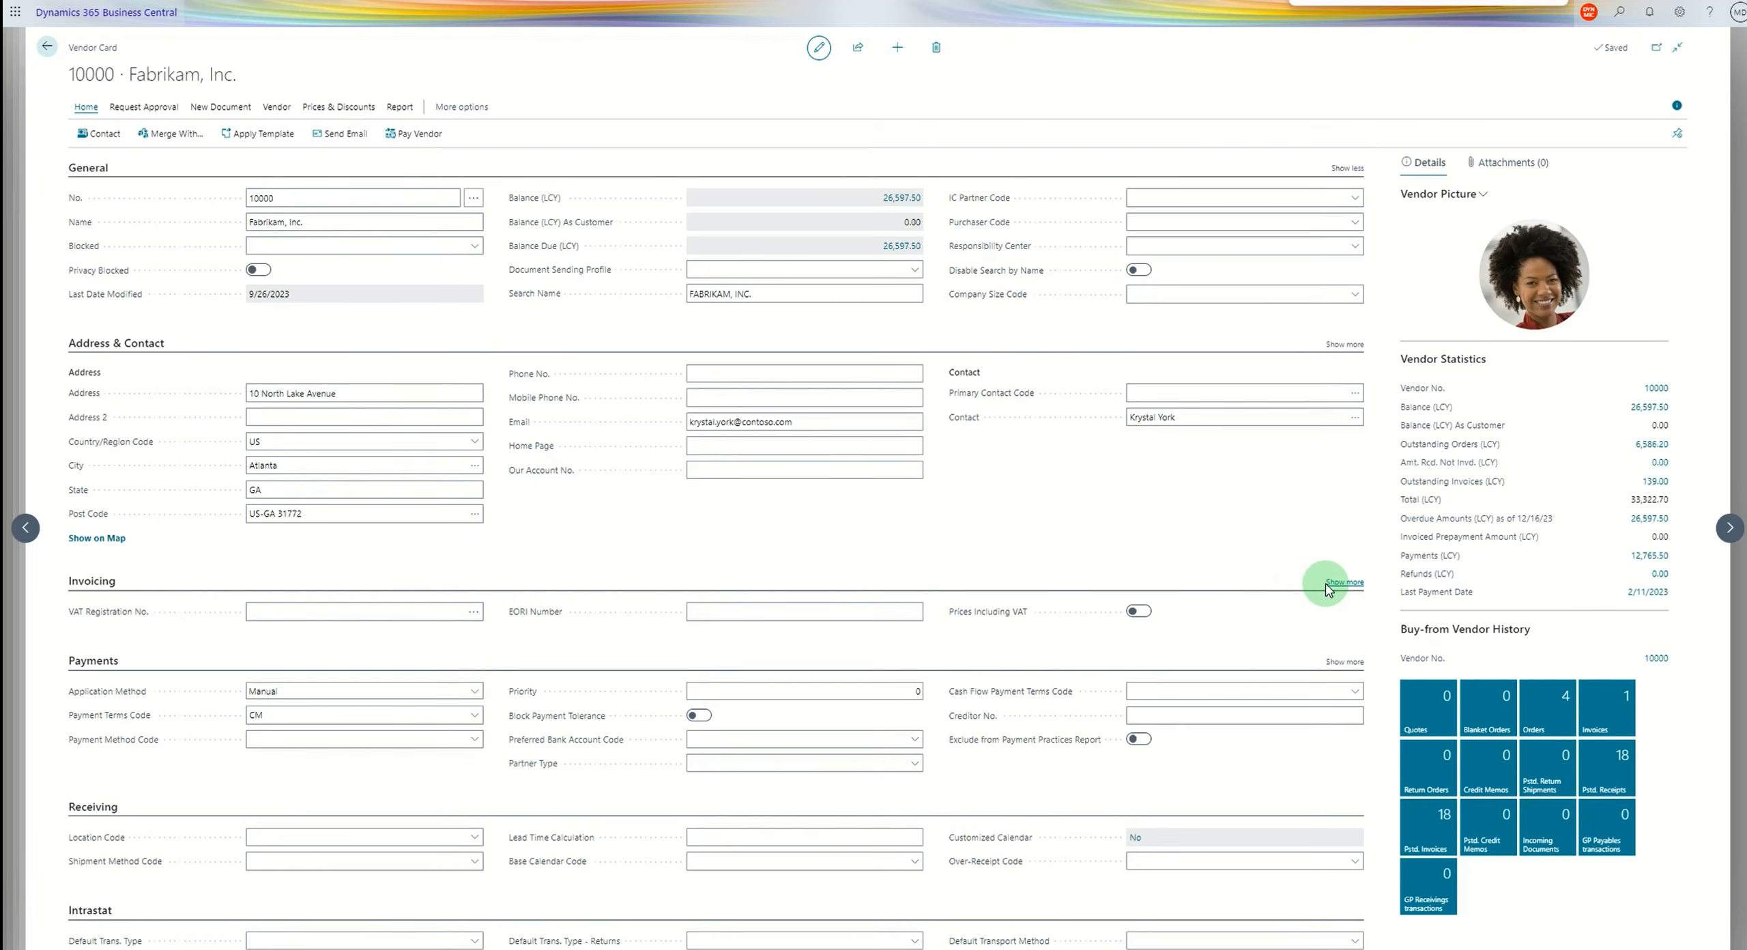
click(1330, 585)
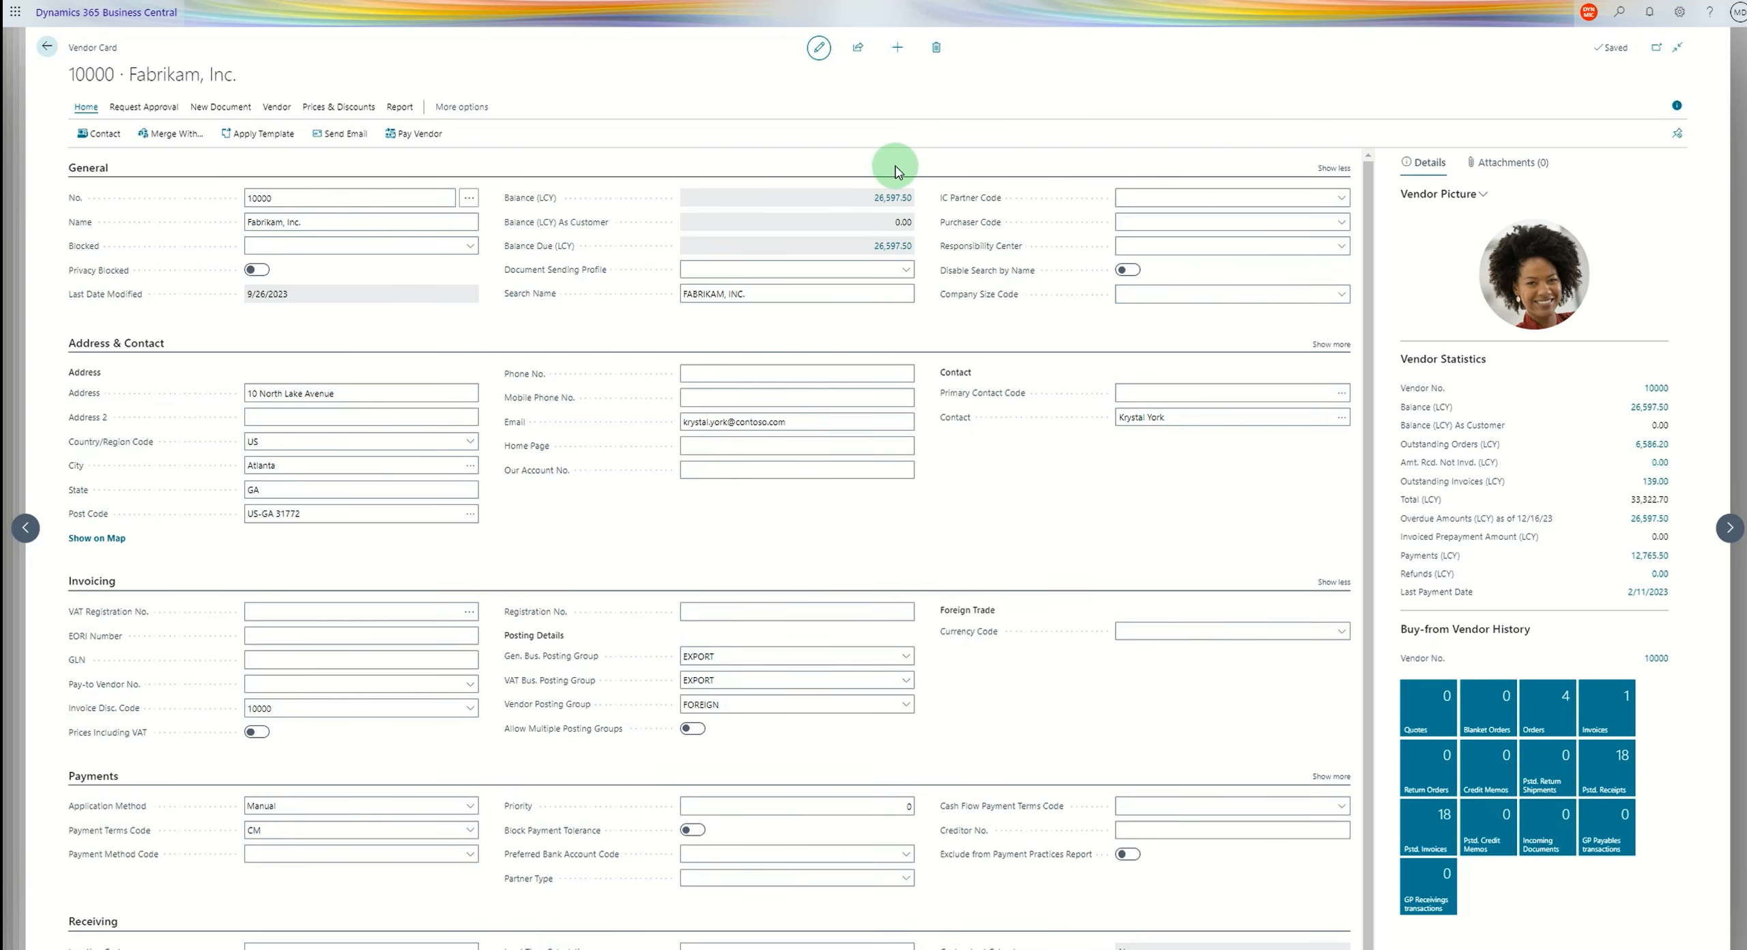
Create a new sales order for the customer Trey Research.
click(1620, 21)
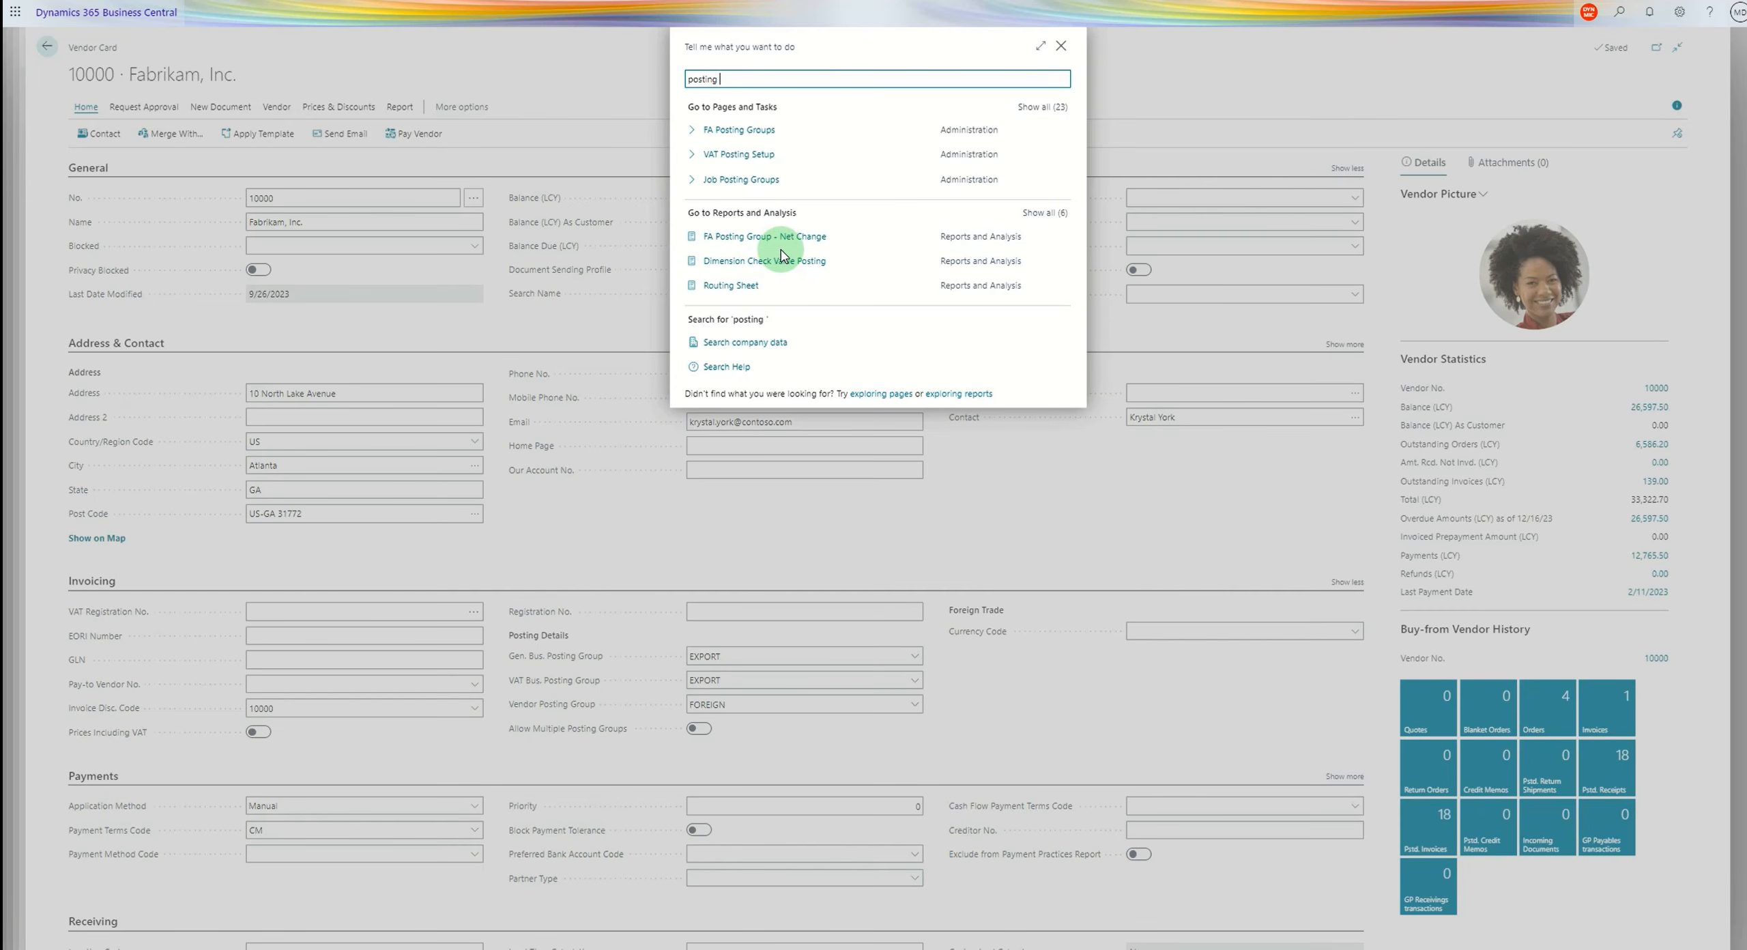
click(1624, 11)
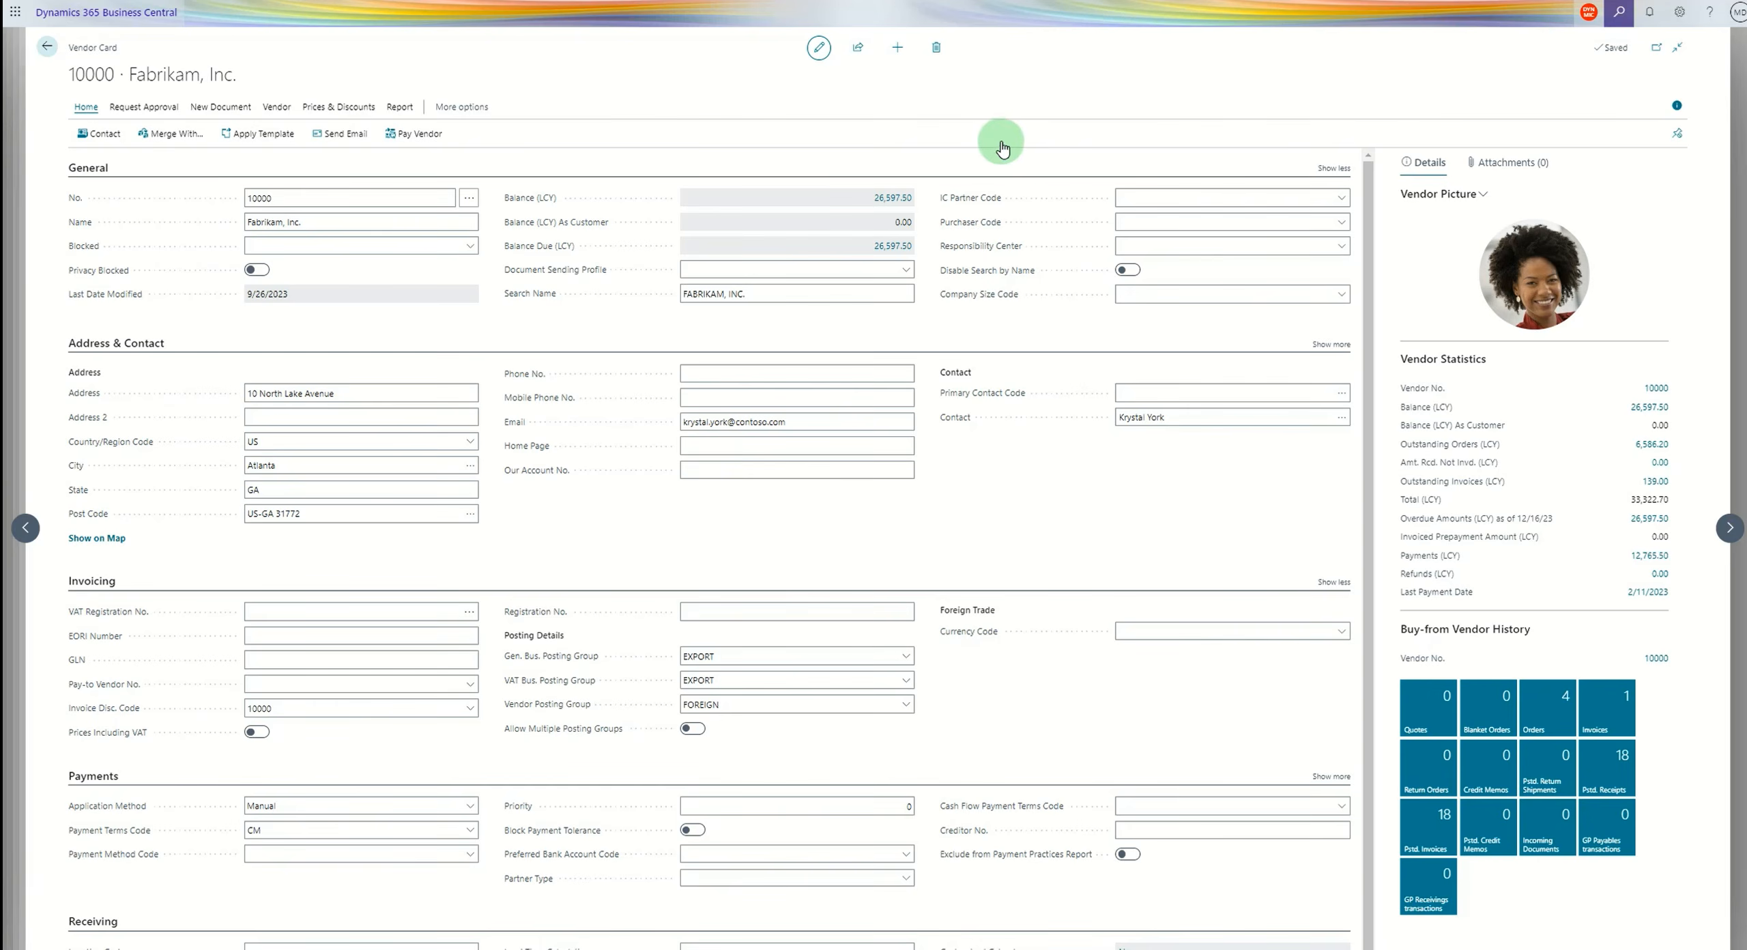
key(alt+q)
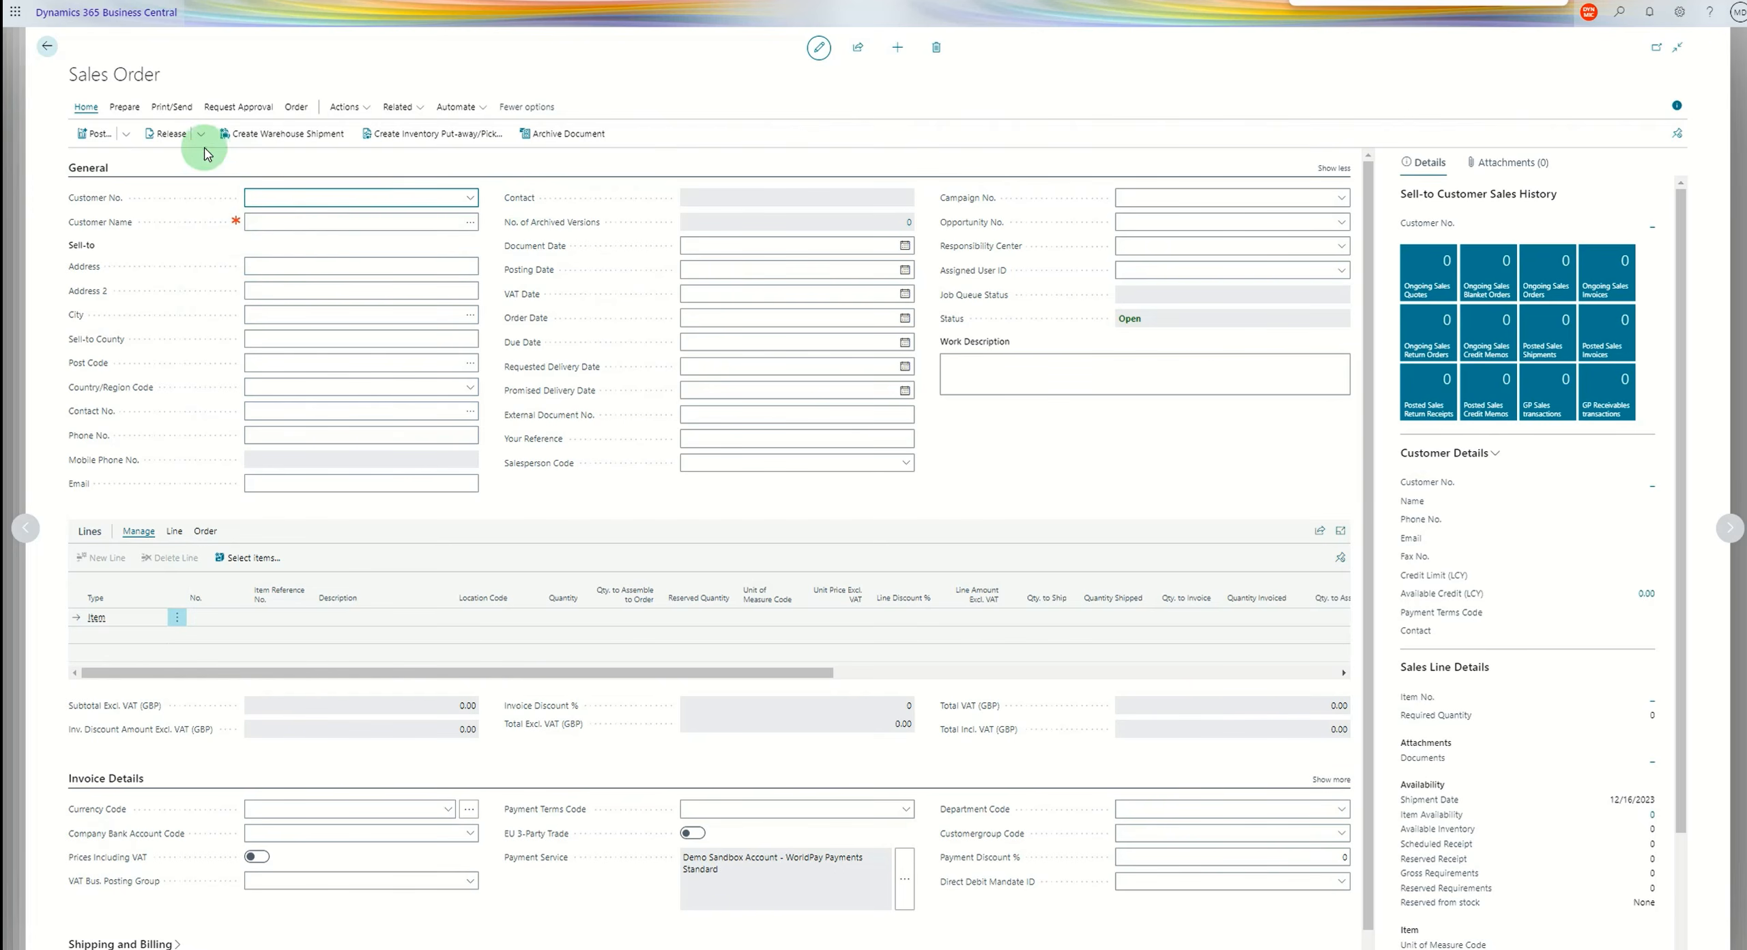
click(464, 199)
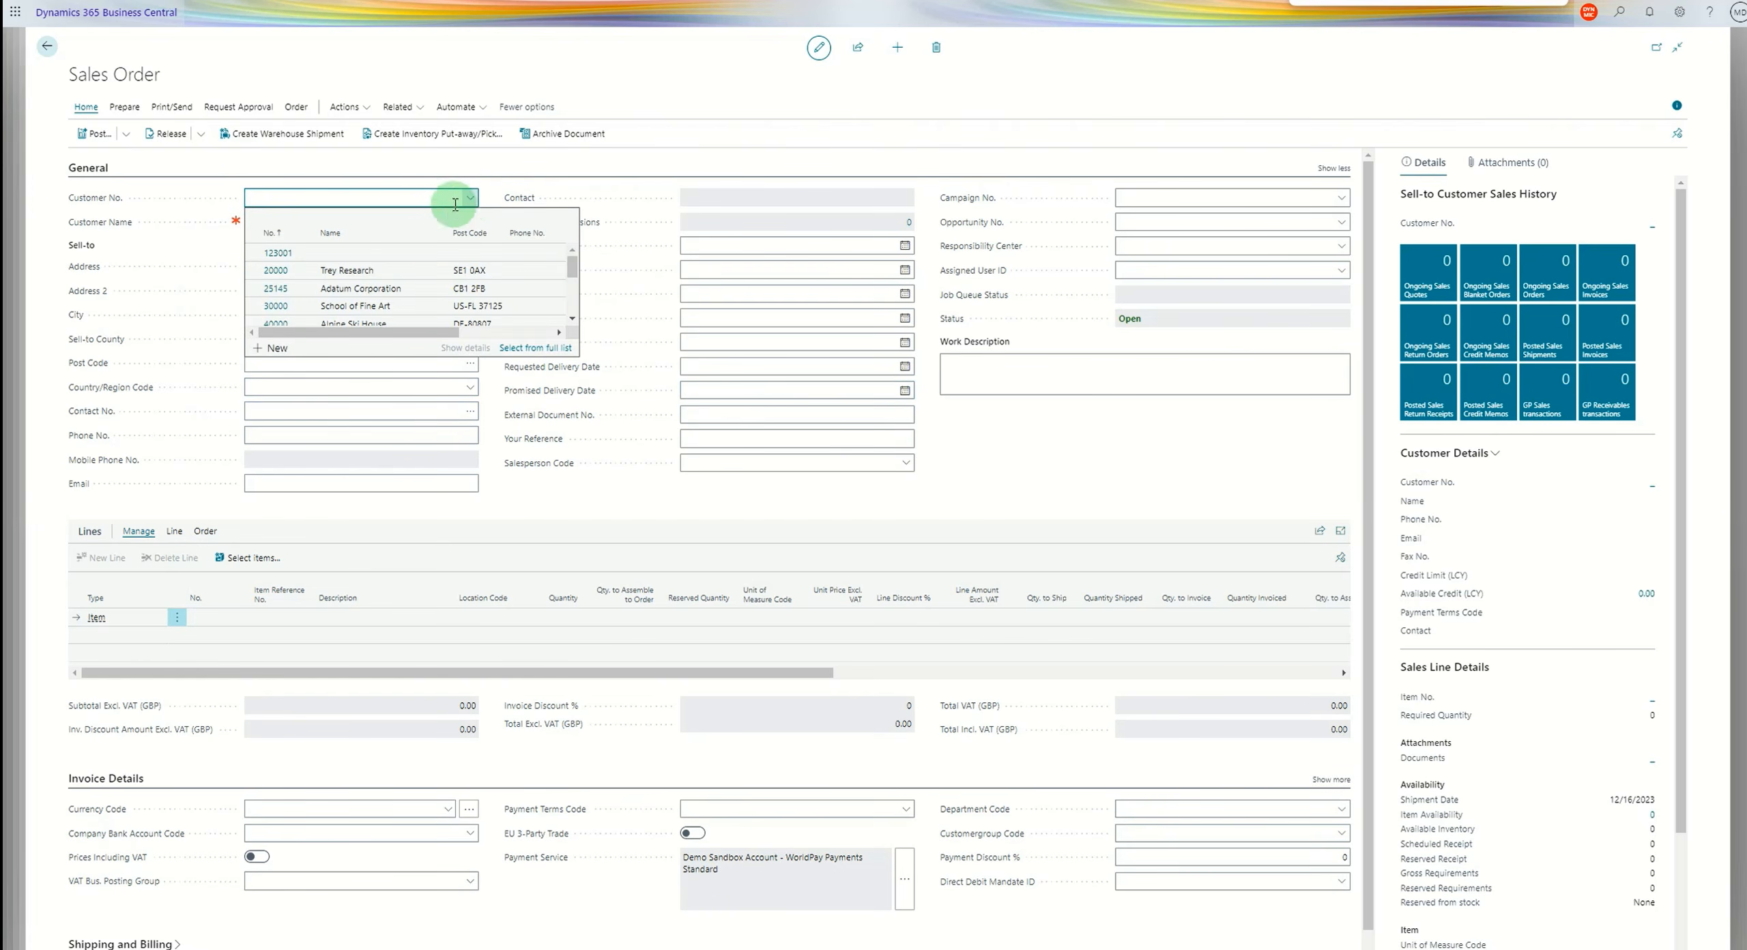
click(286, 273)
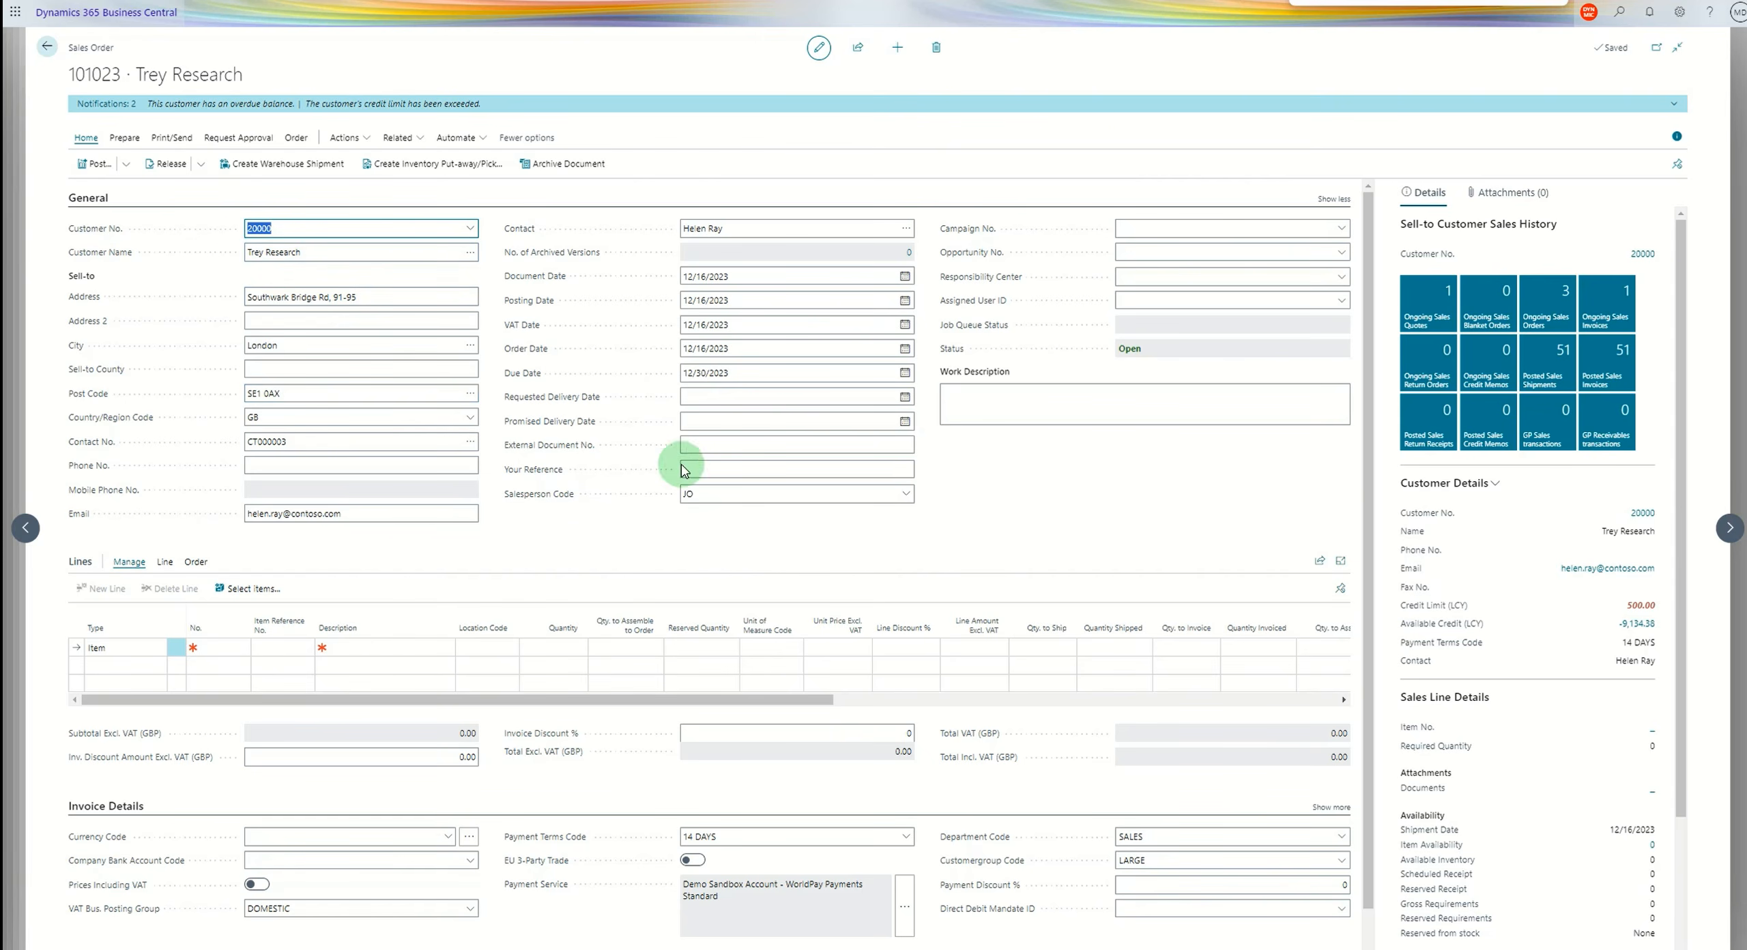
Add item 1896-S, ATHENS Desk, to the first line of the sales order.
click(225, 647)
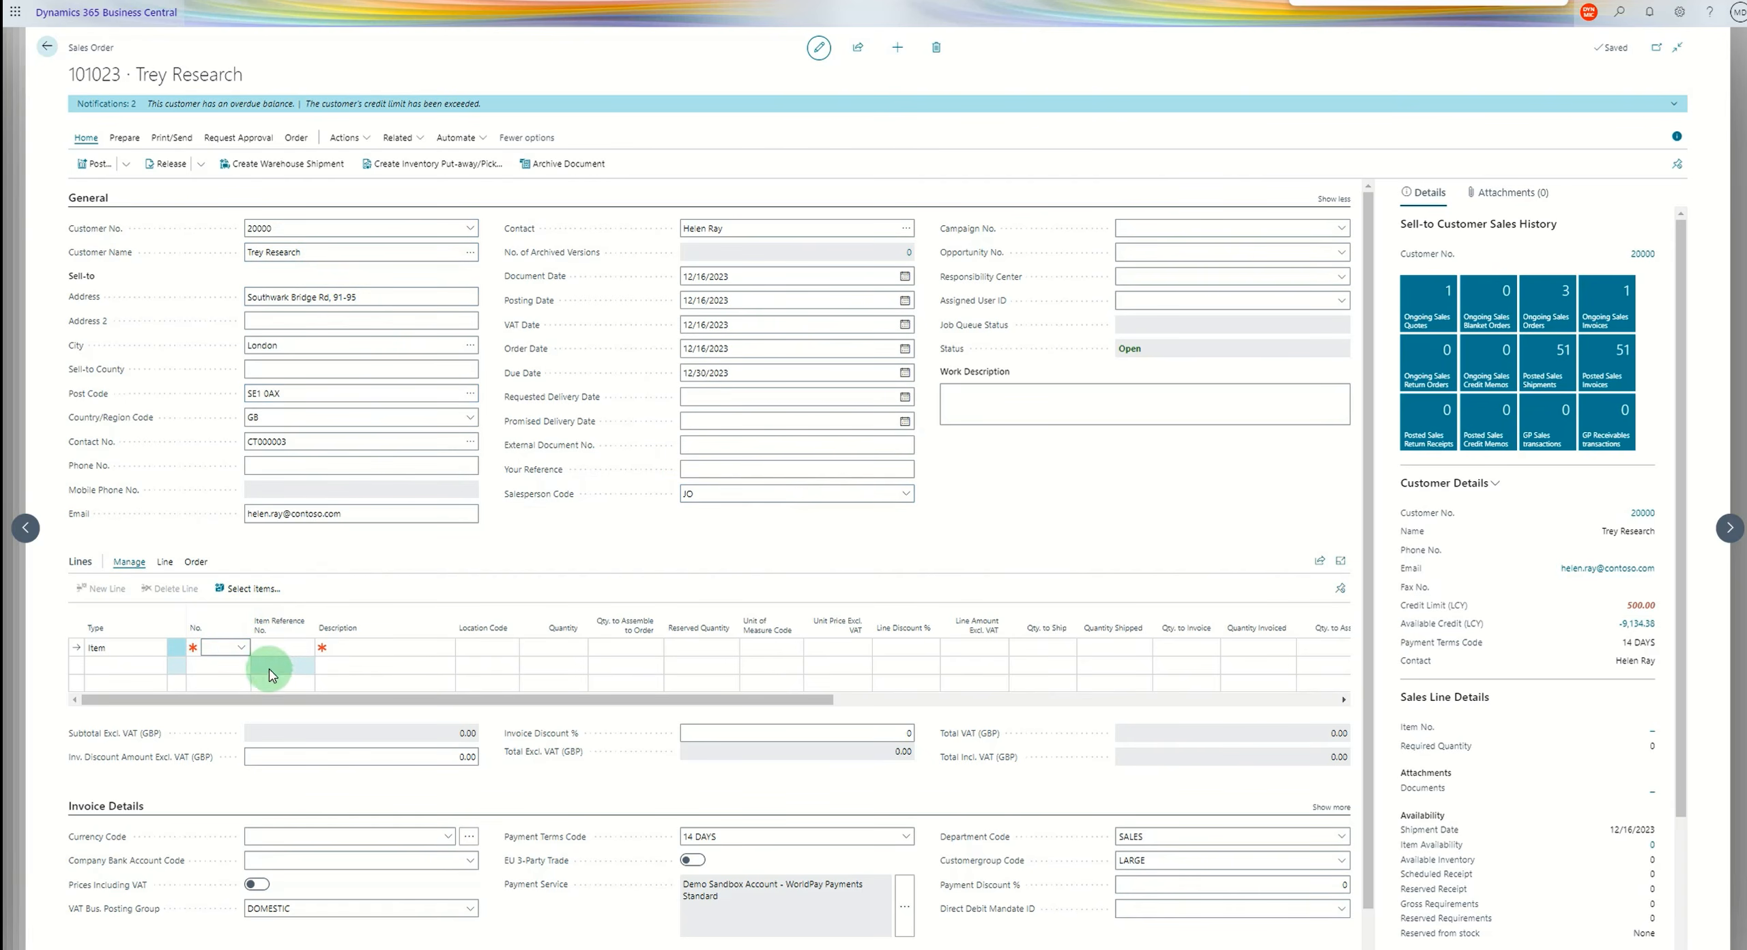
click(223, 647)
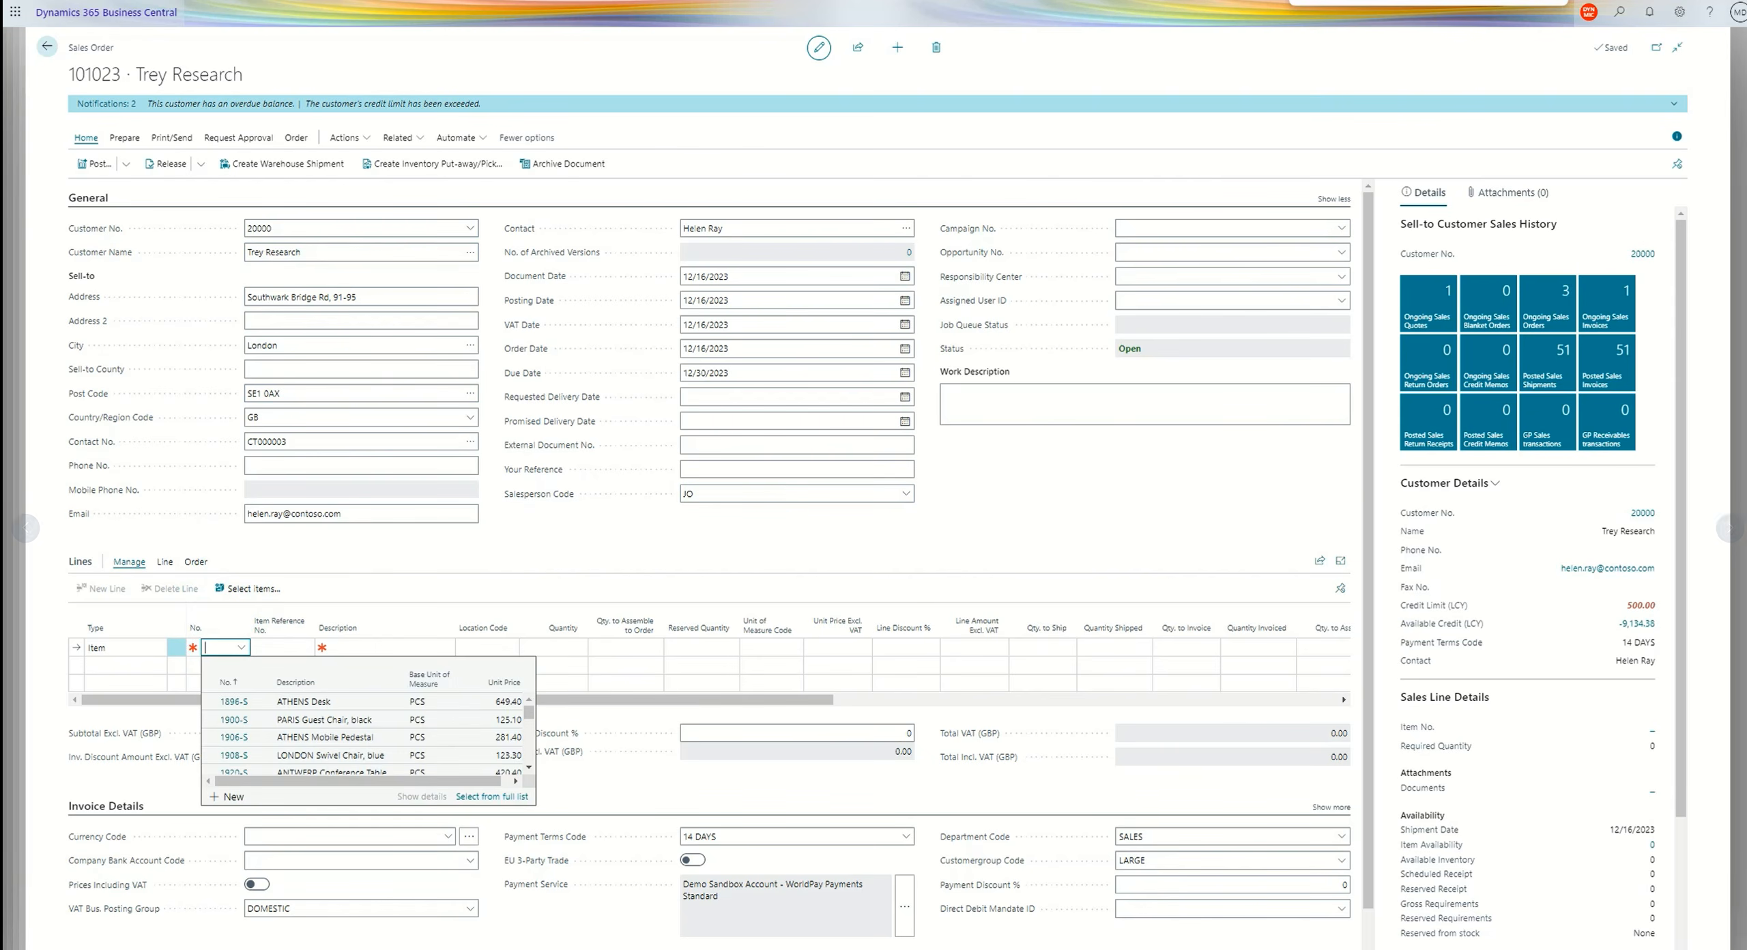
click(236, 703)
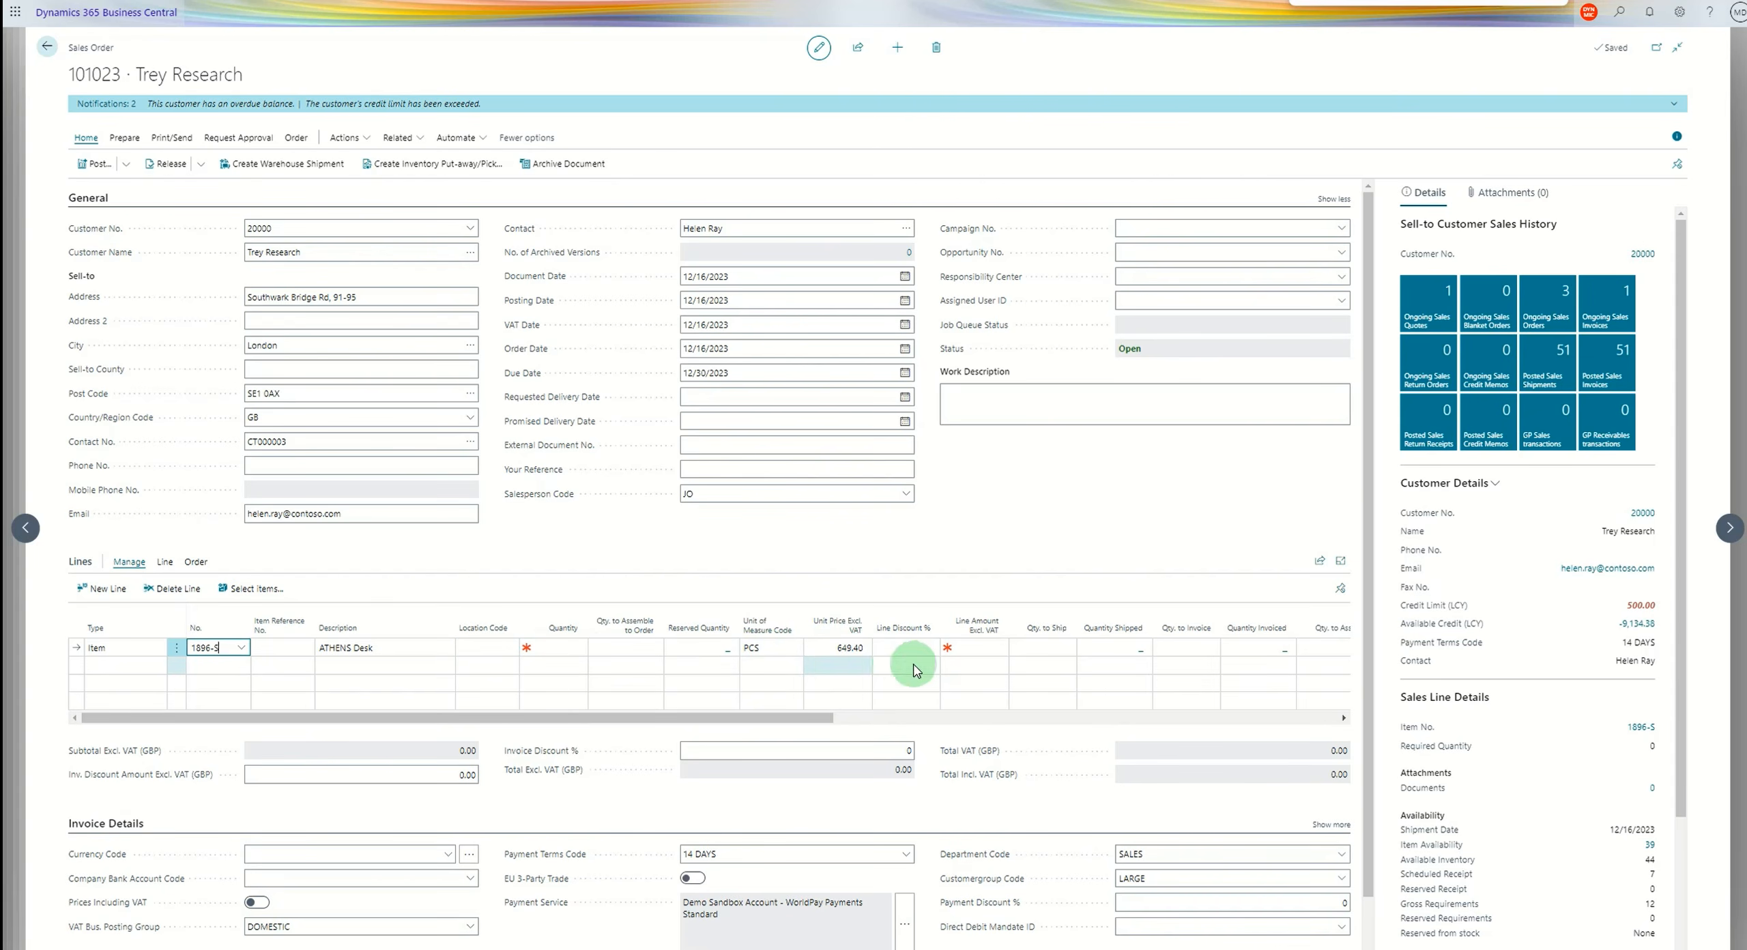
click(548, 648)
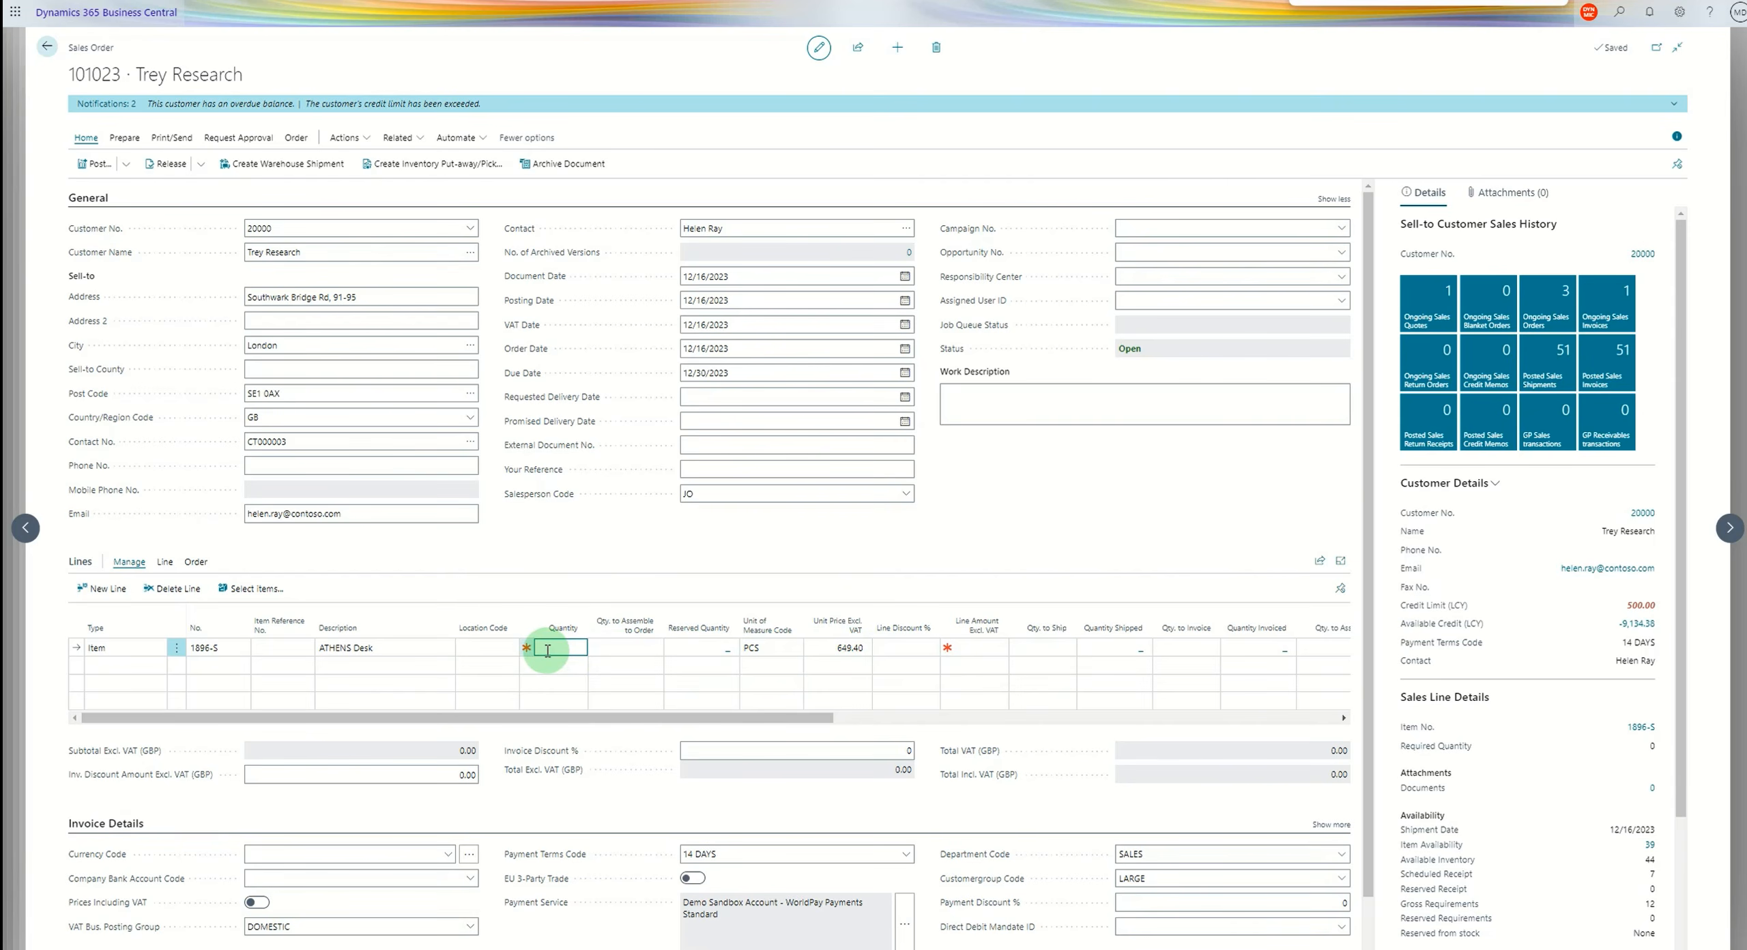
key(End)
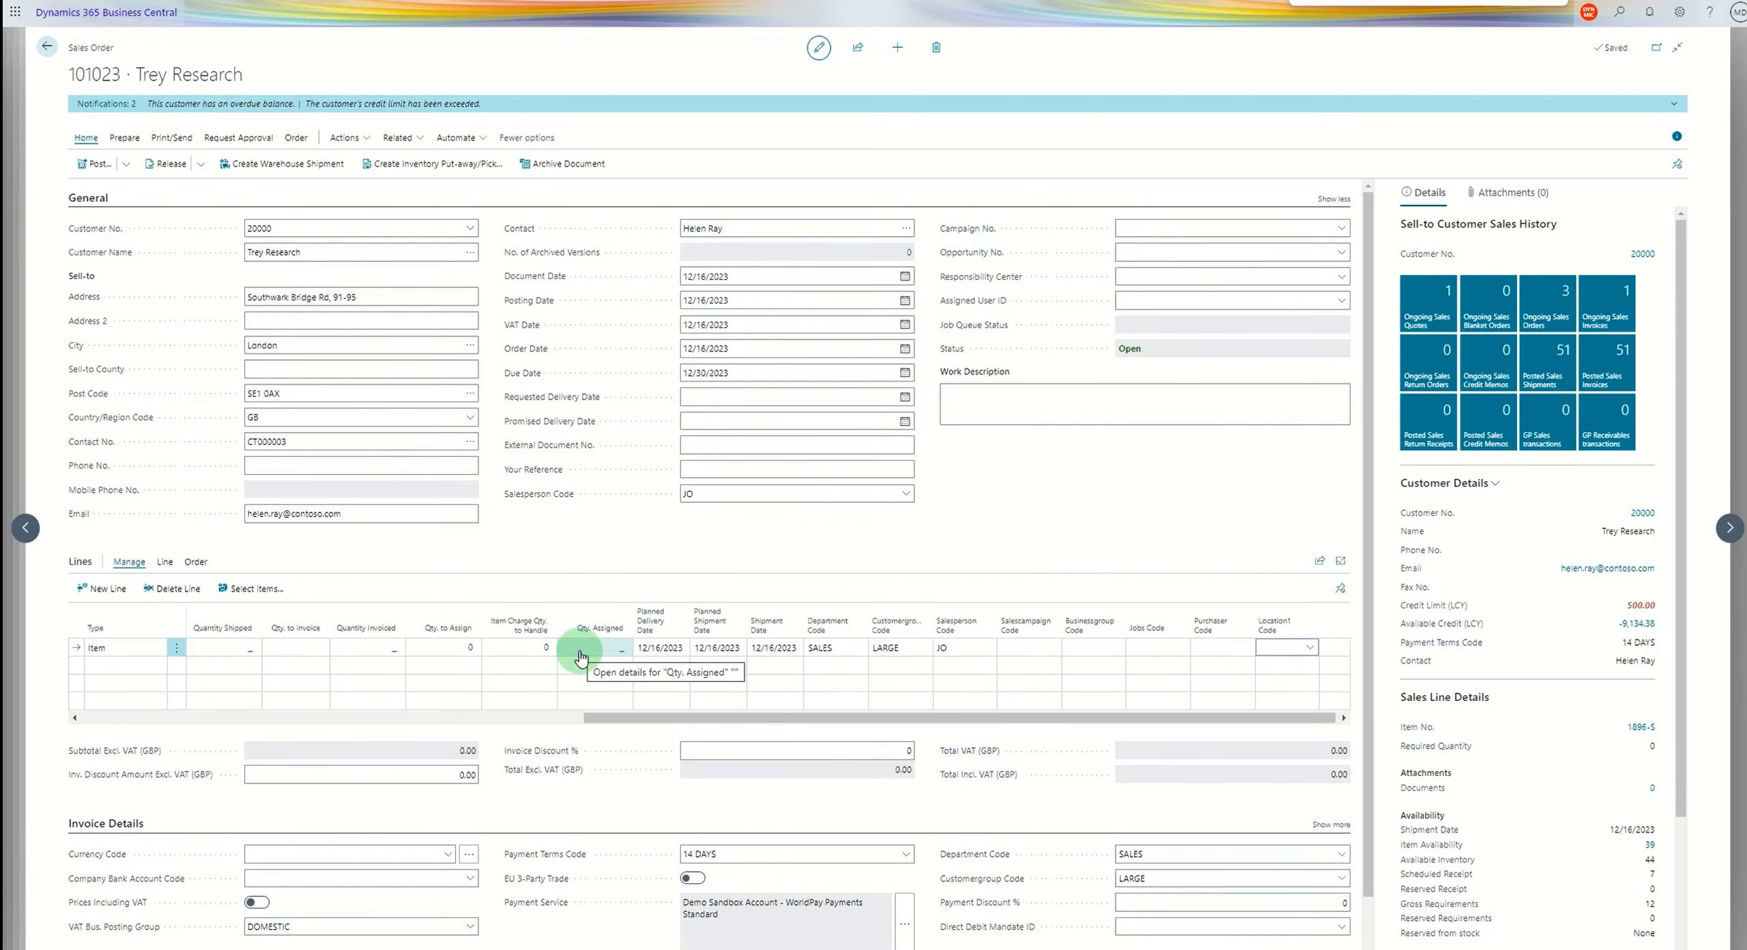
click(581, 656)
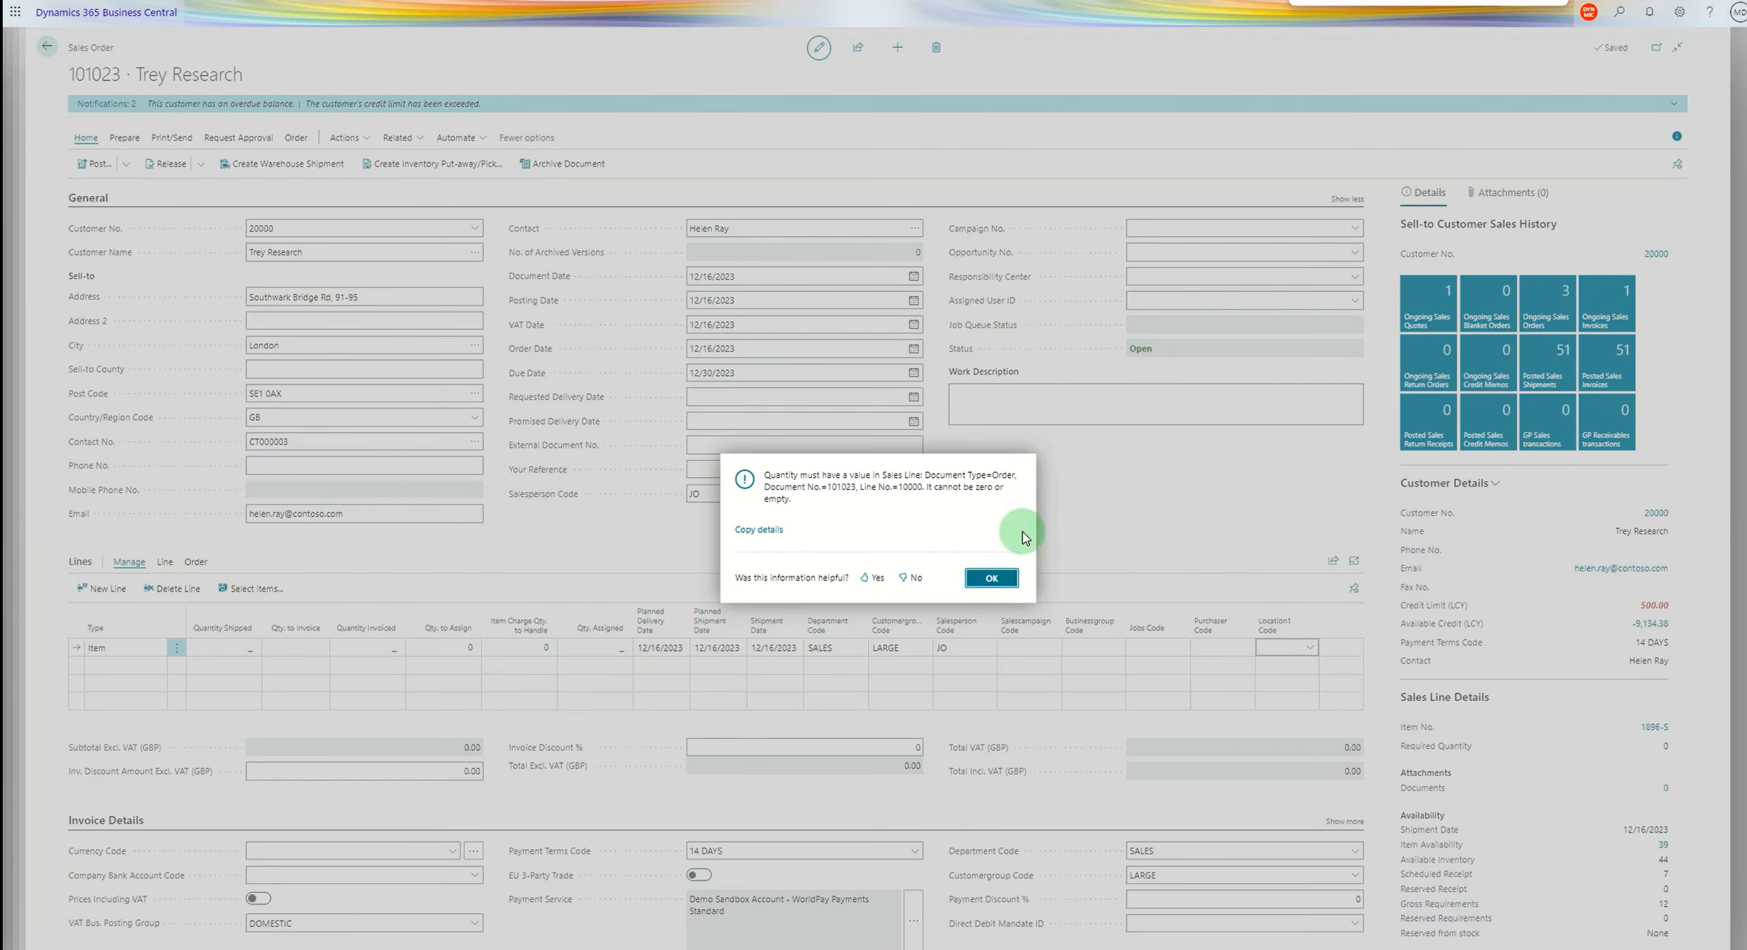
click(1000, 581)
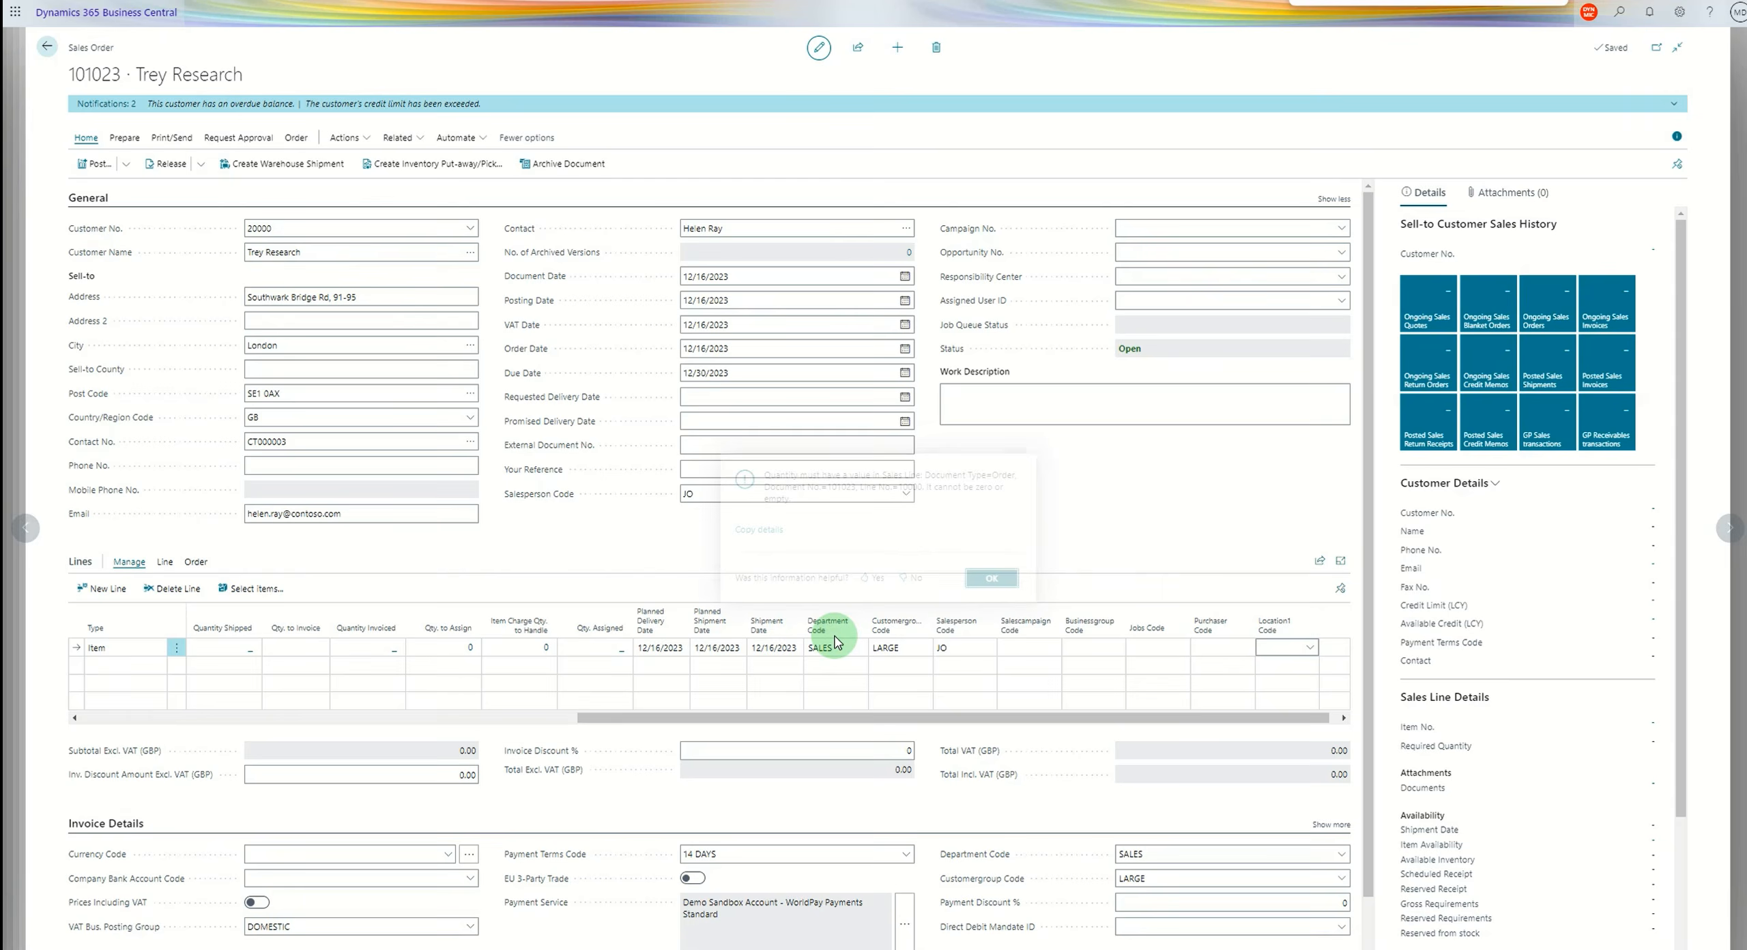
drag(701, 716, 70, 713)
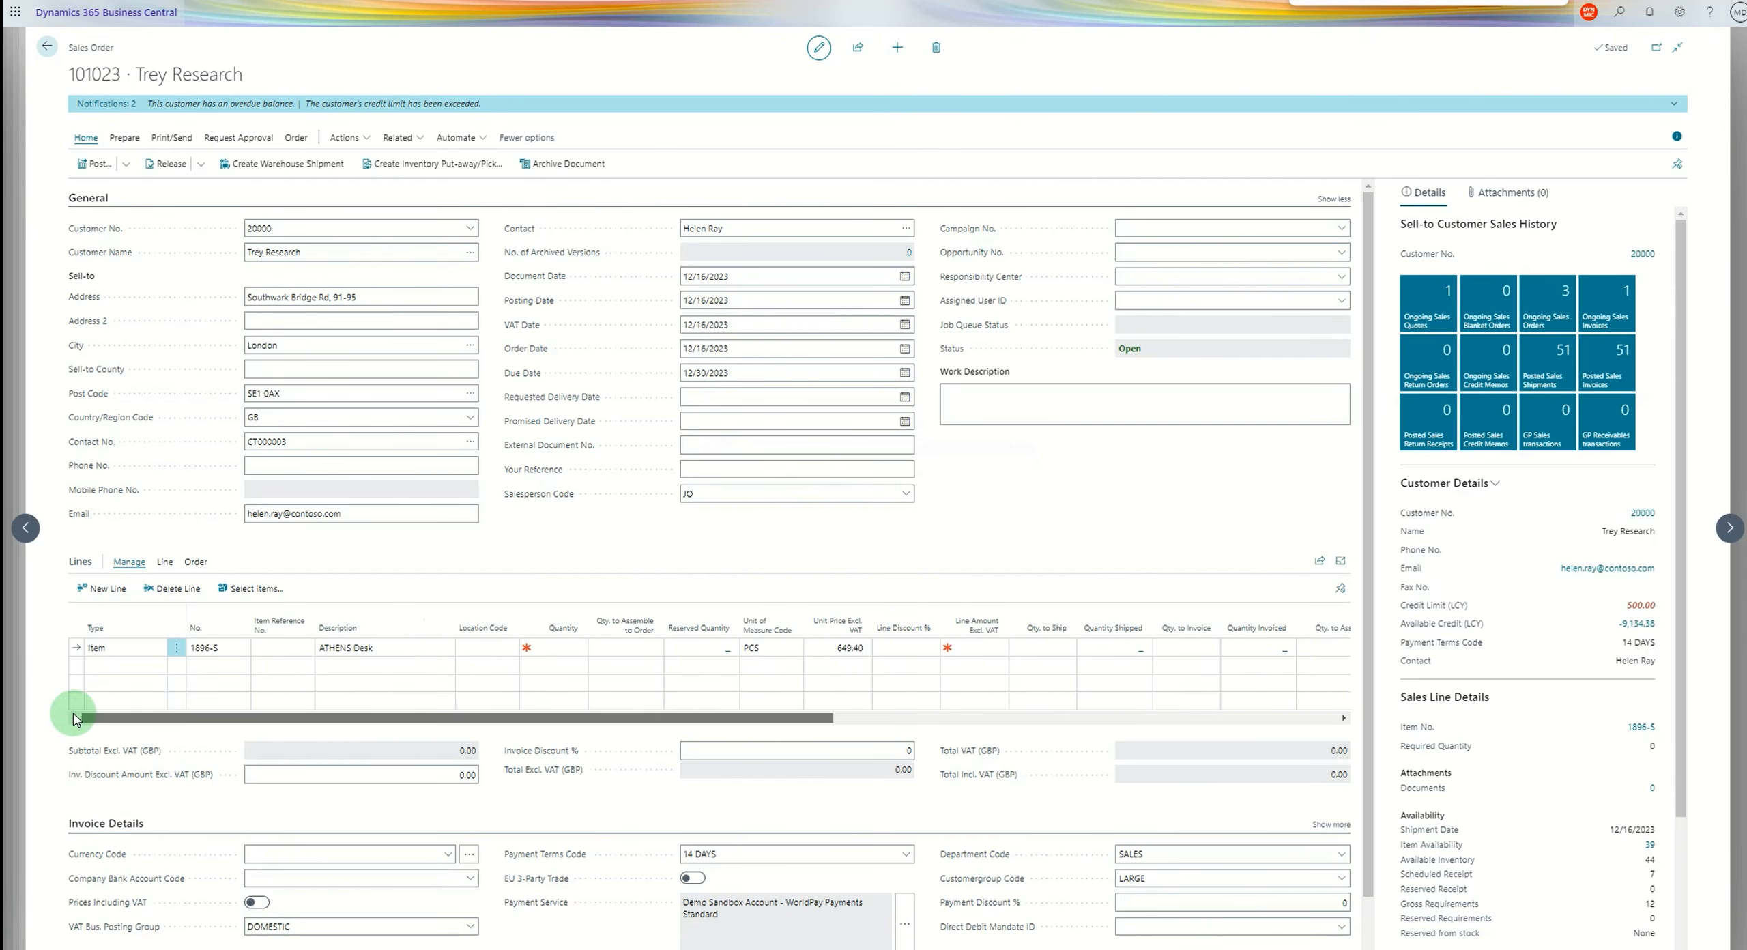
click(181, 580)
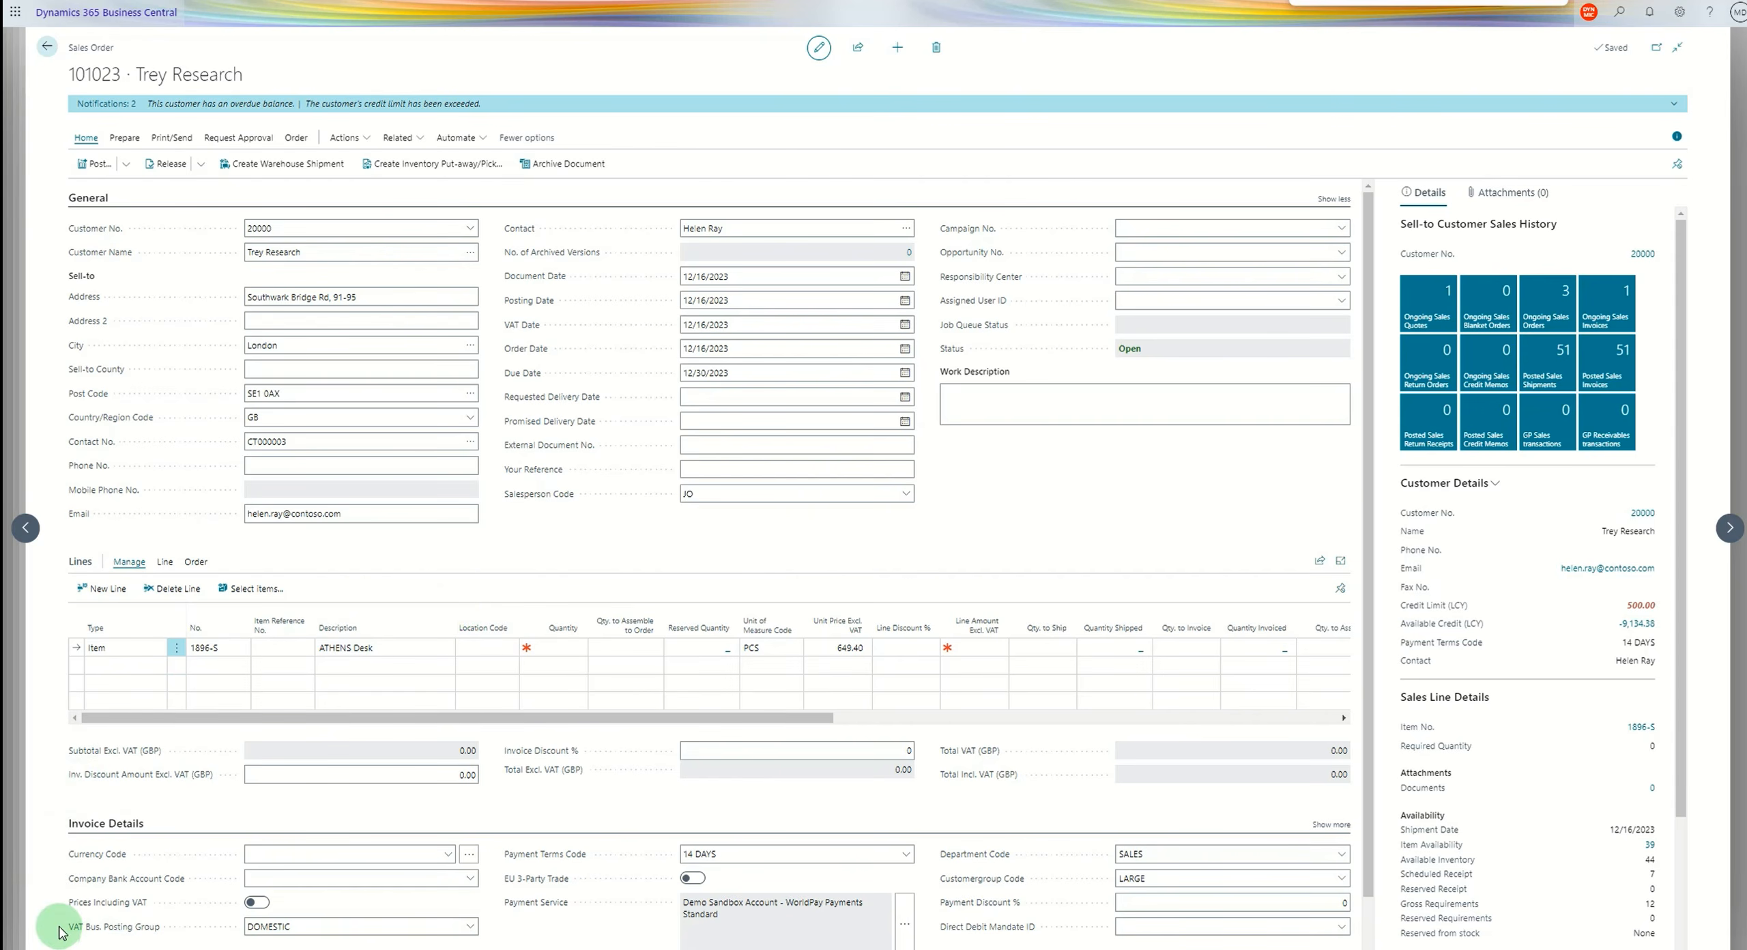
Check the VAT Bus. Posting Group in the order's invoice details and set the ATHENS Desk line's quantity to 2.
drag(57, 927, 121, 931)
click(154, 940)
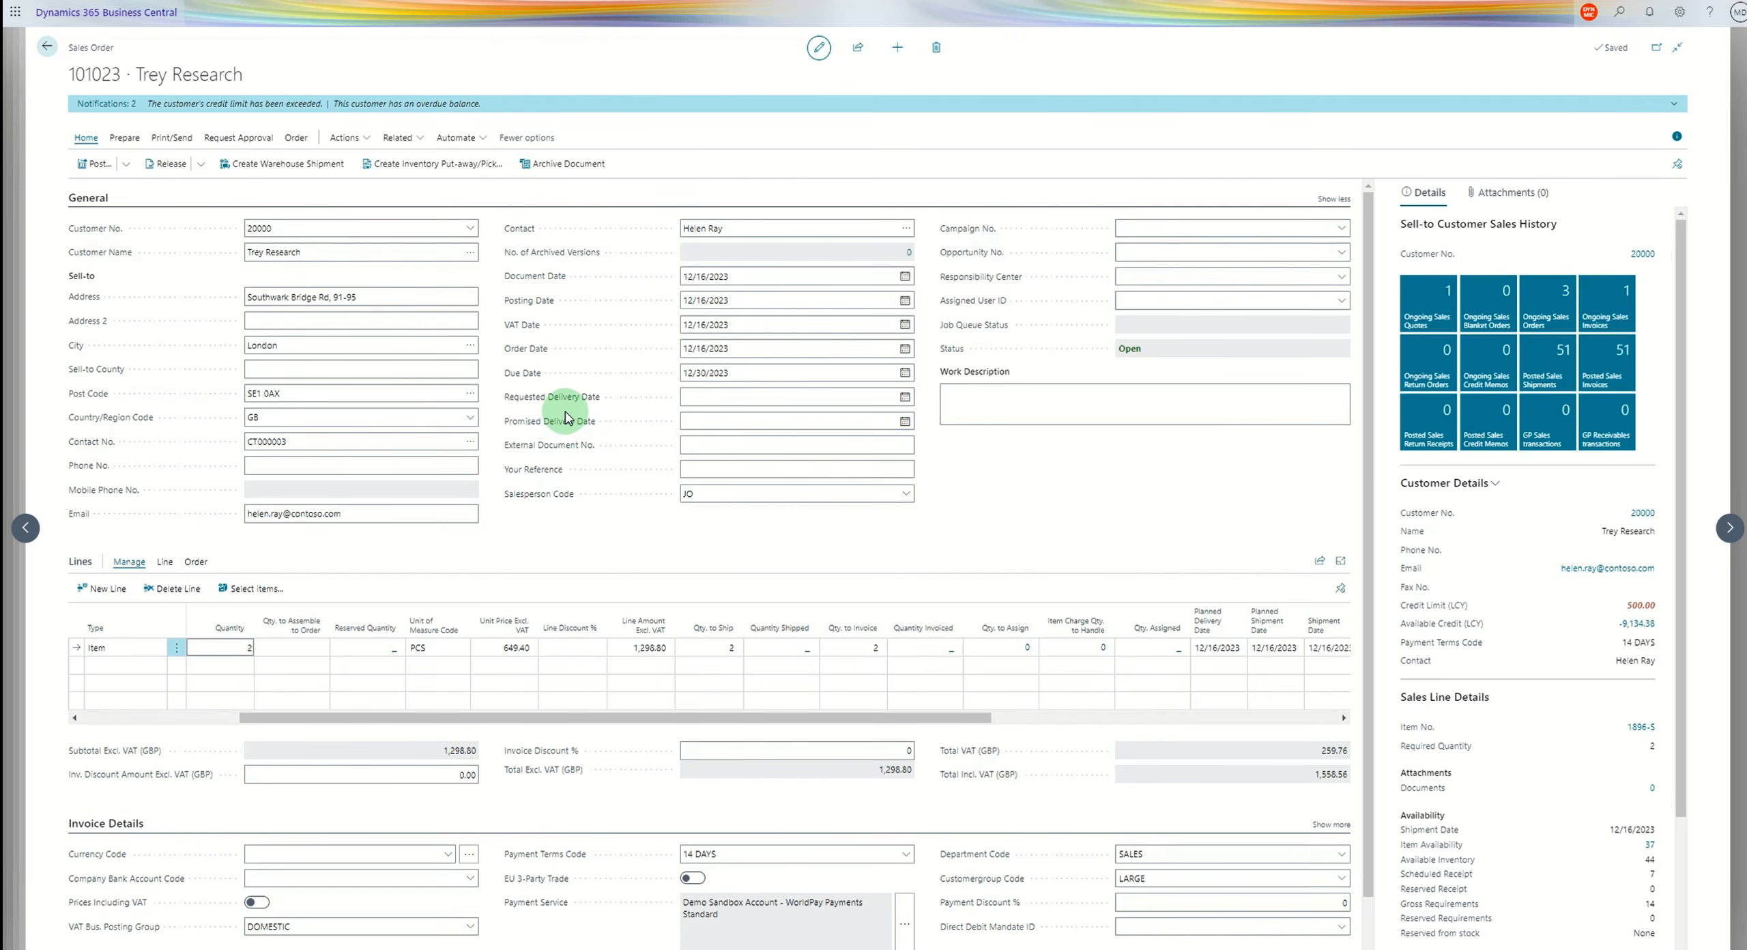
click(831, 423)
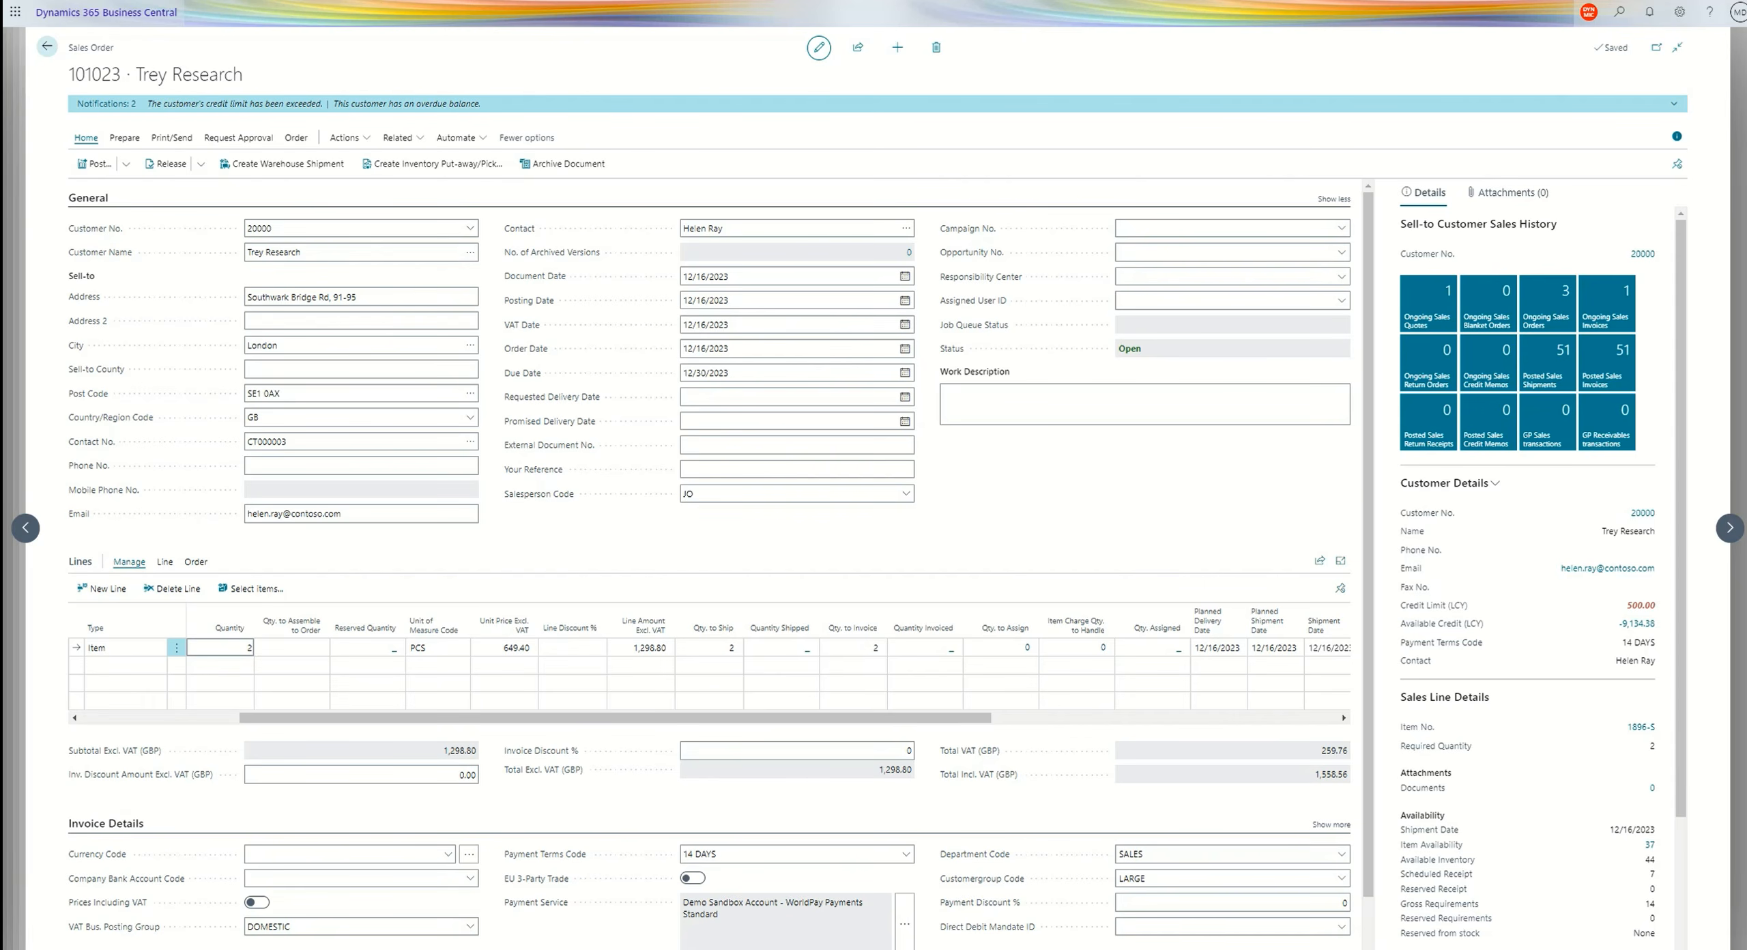
click(1211, 251)
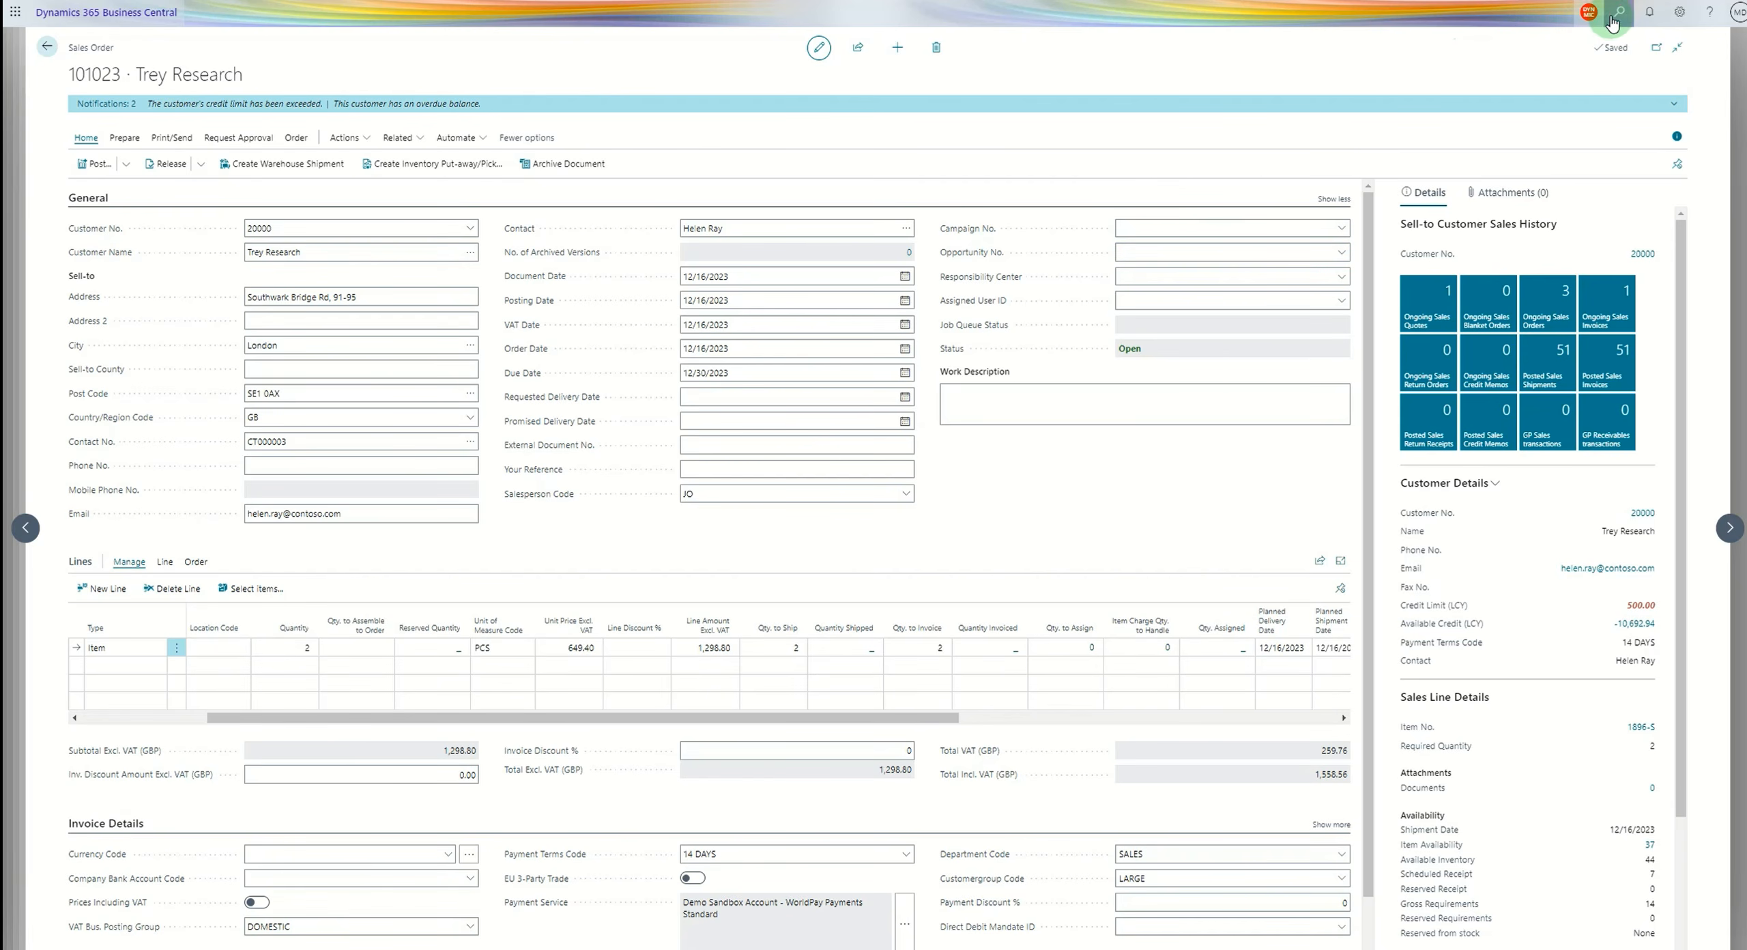
Open the Chart of Accounts list and examine the Gen. Posting Type, Gen. Bus. Posting Group and Gen. Prod. Posting Group columns.
key(alt+q)
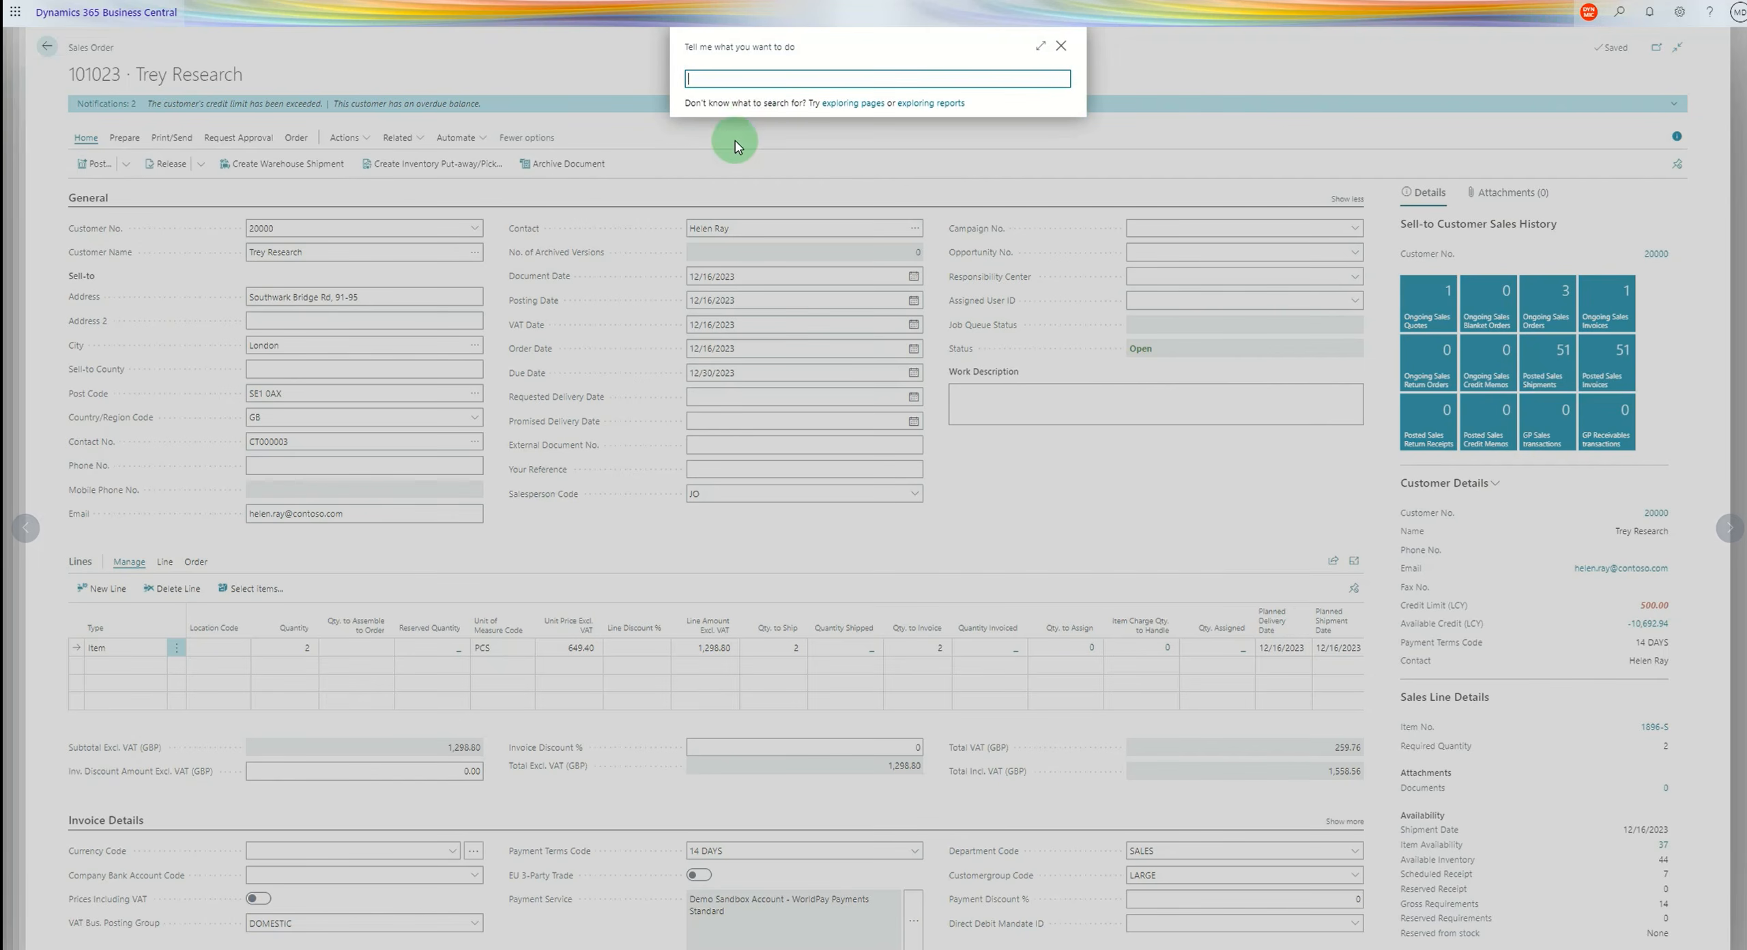
text(Chart of Accounts)
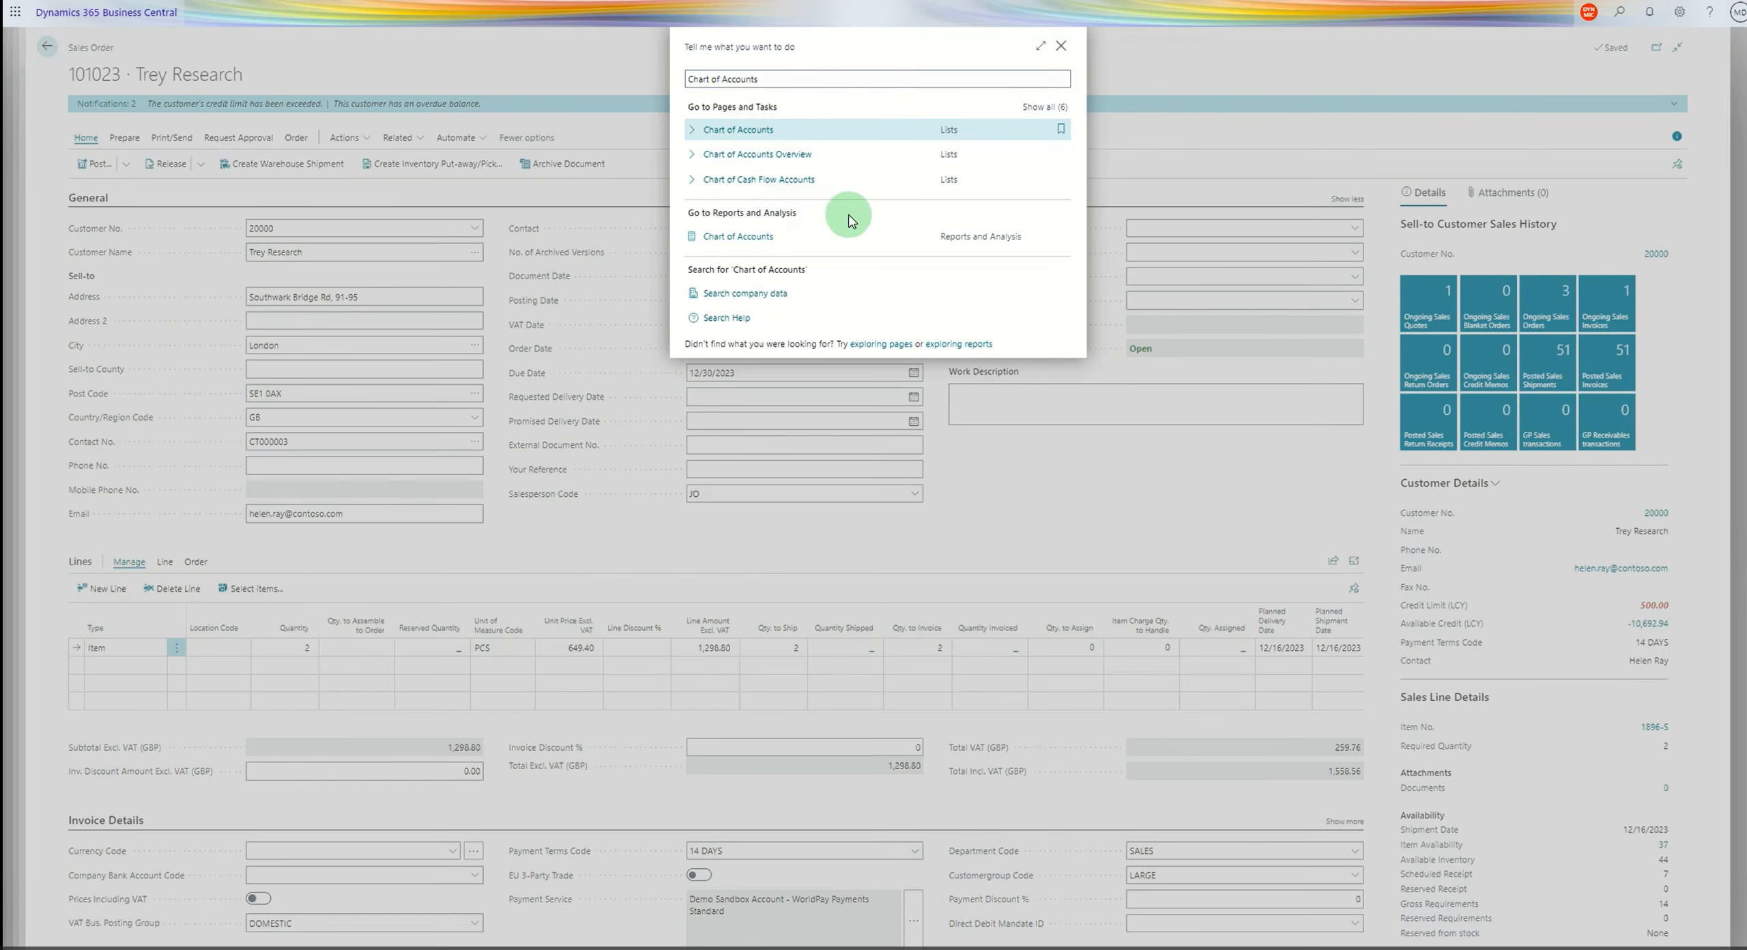
key(Return)
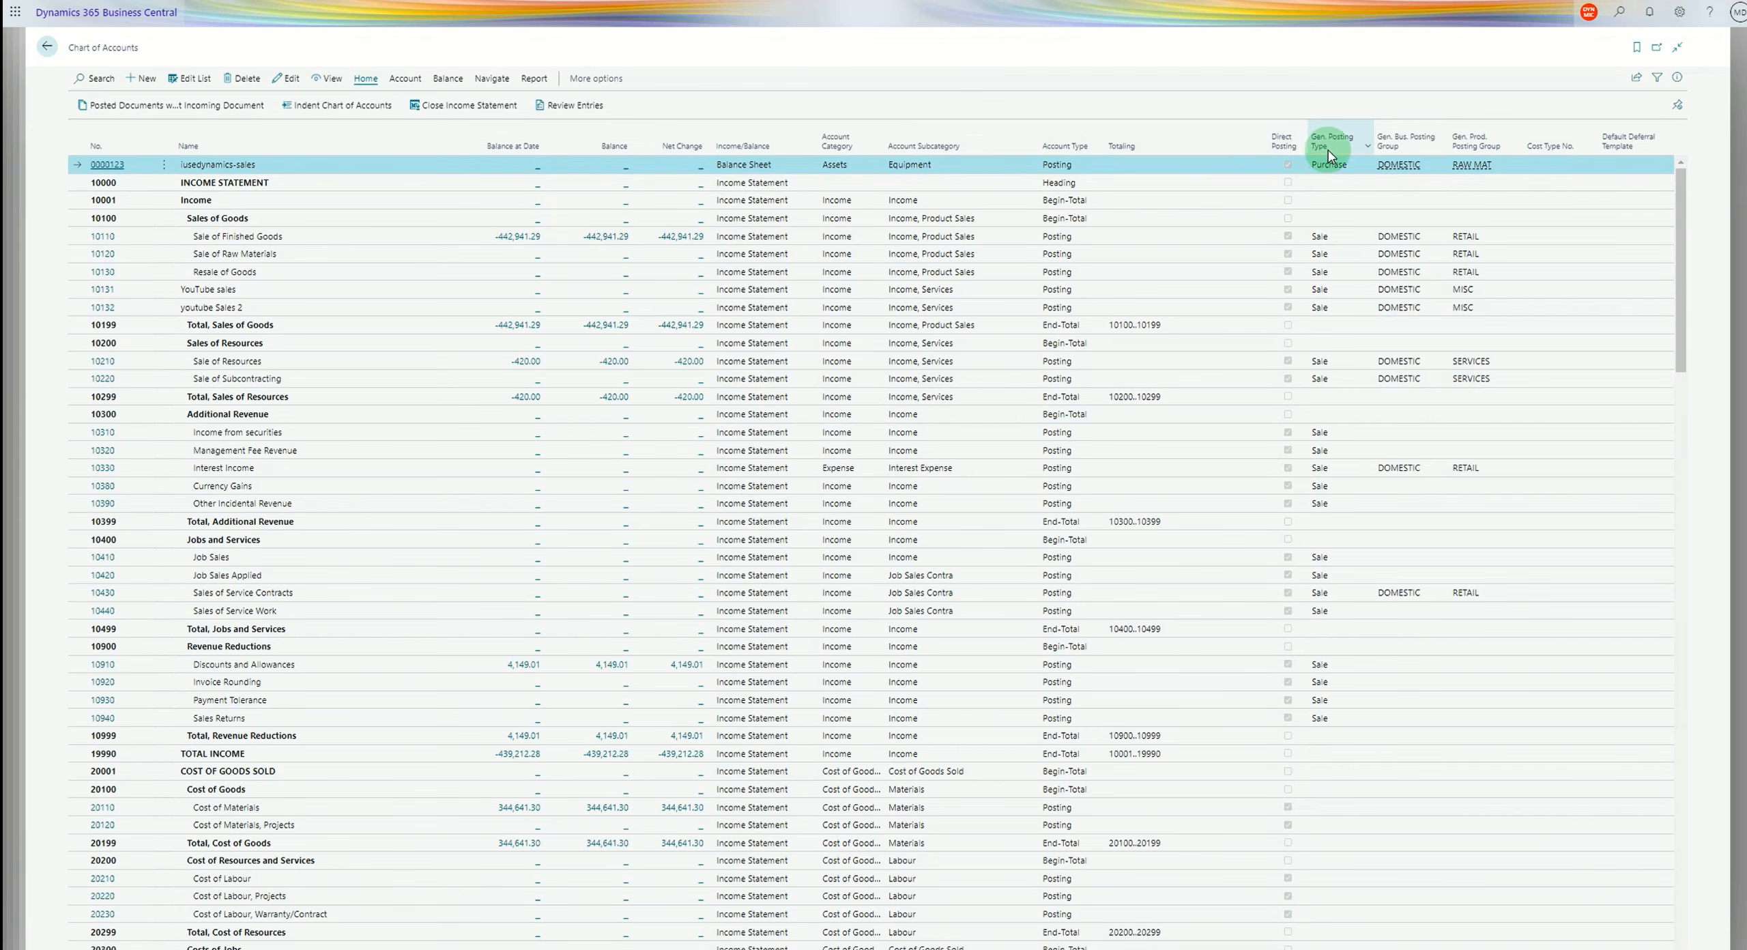
mouse_move(1340, 151)
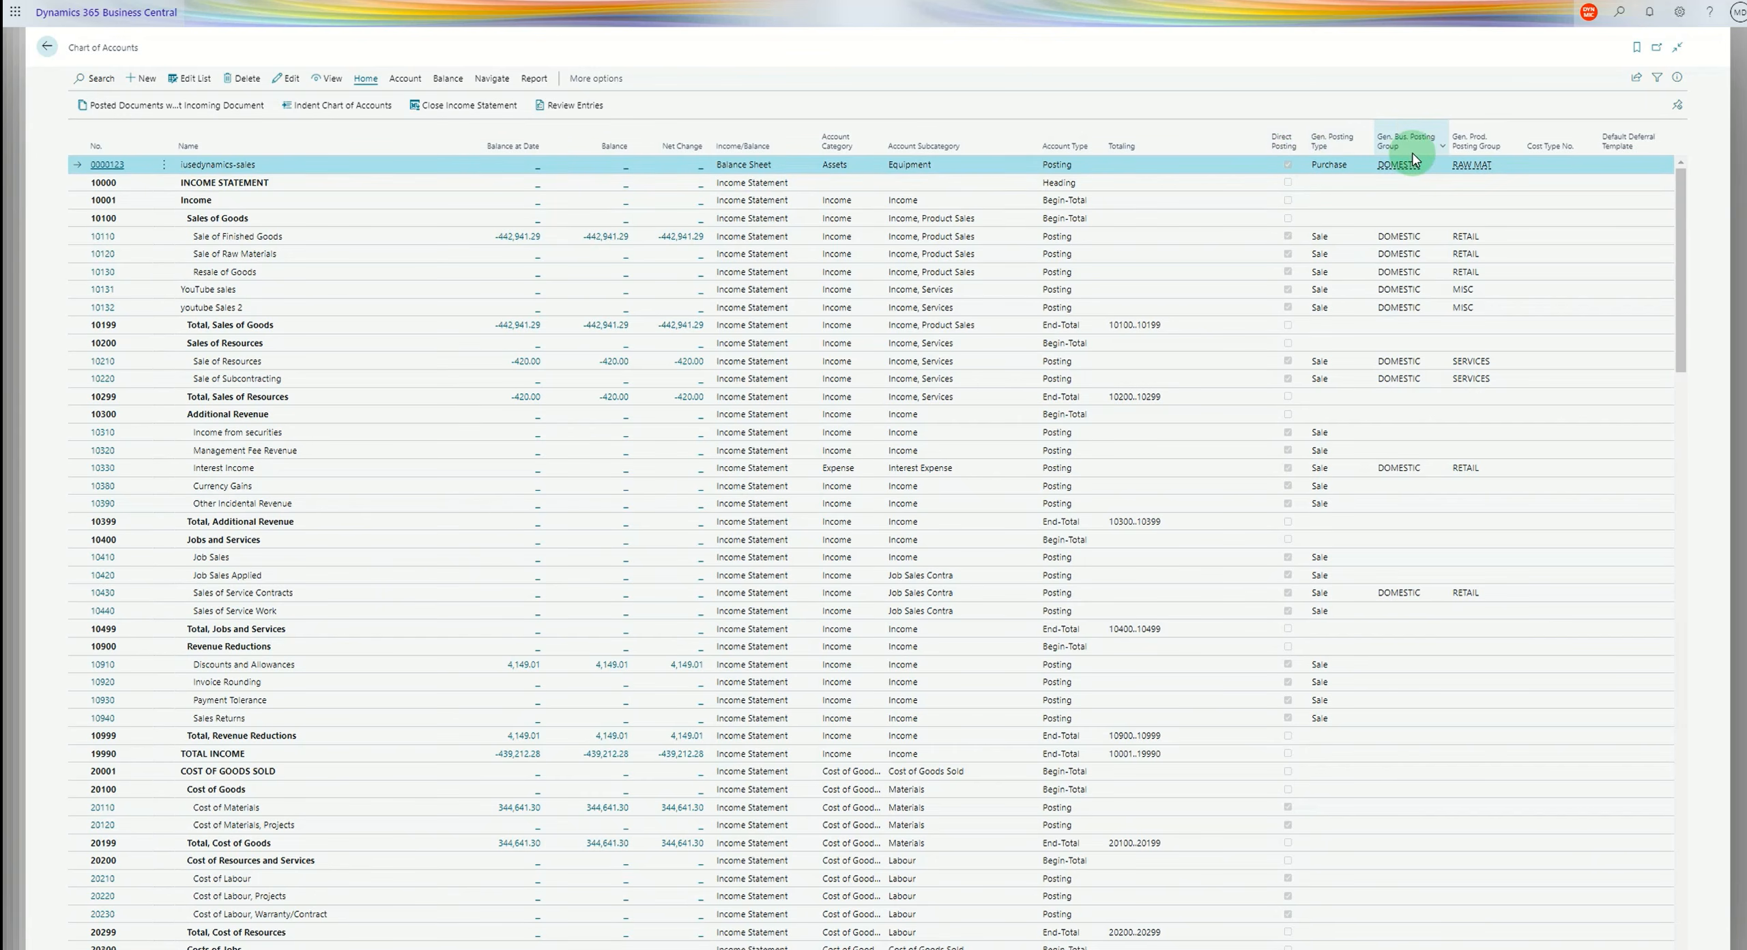
mouse_move(1454, 176)
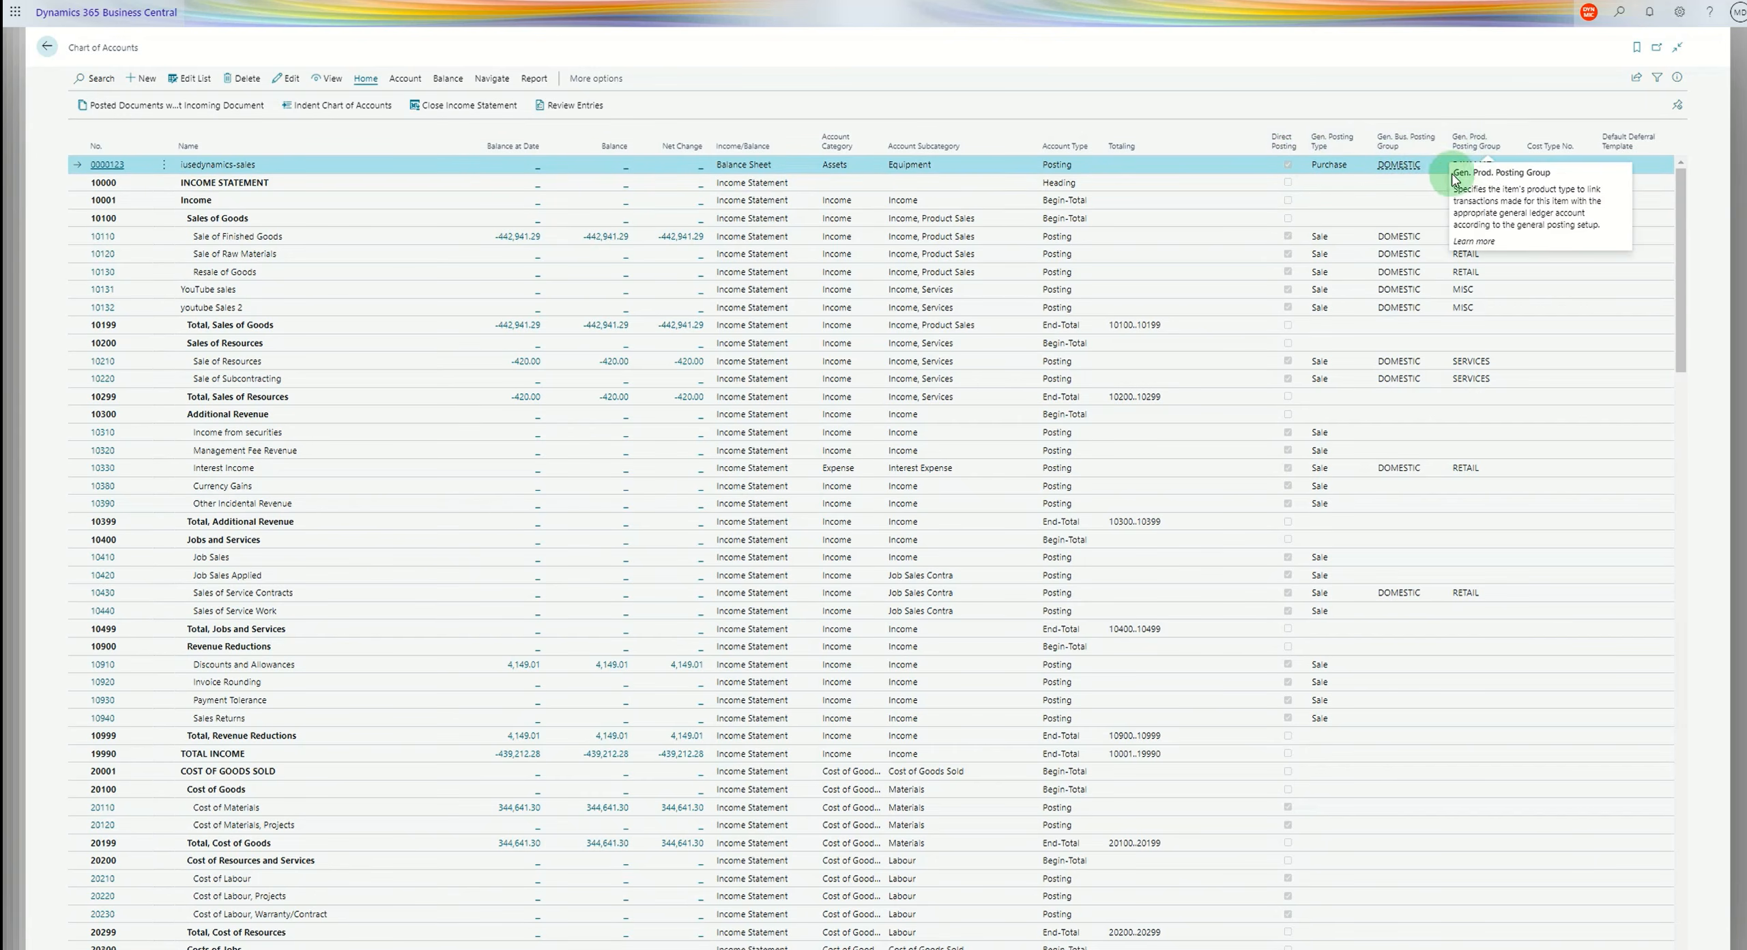